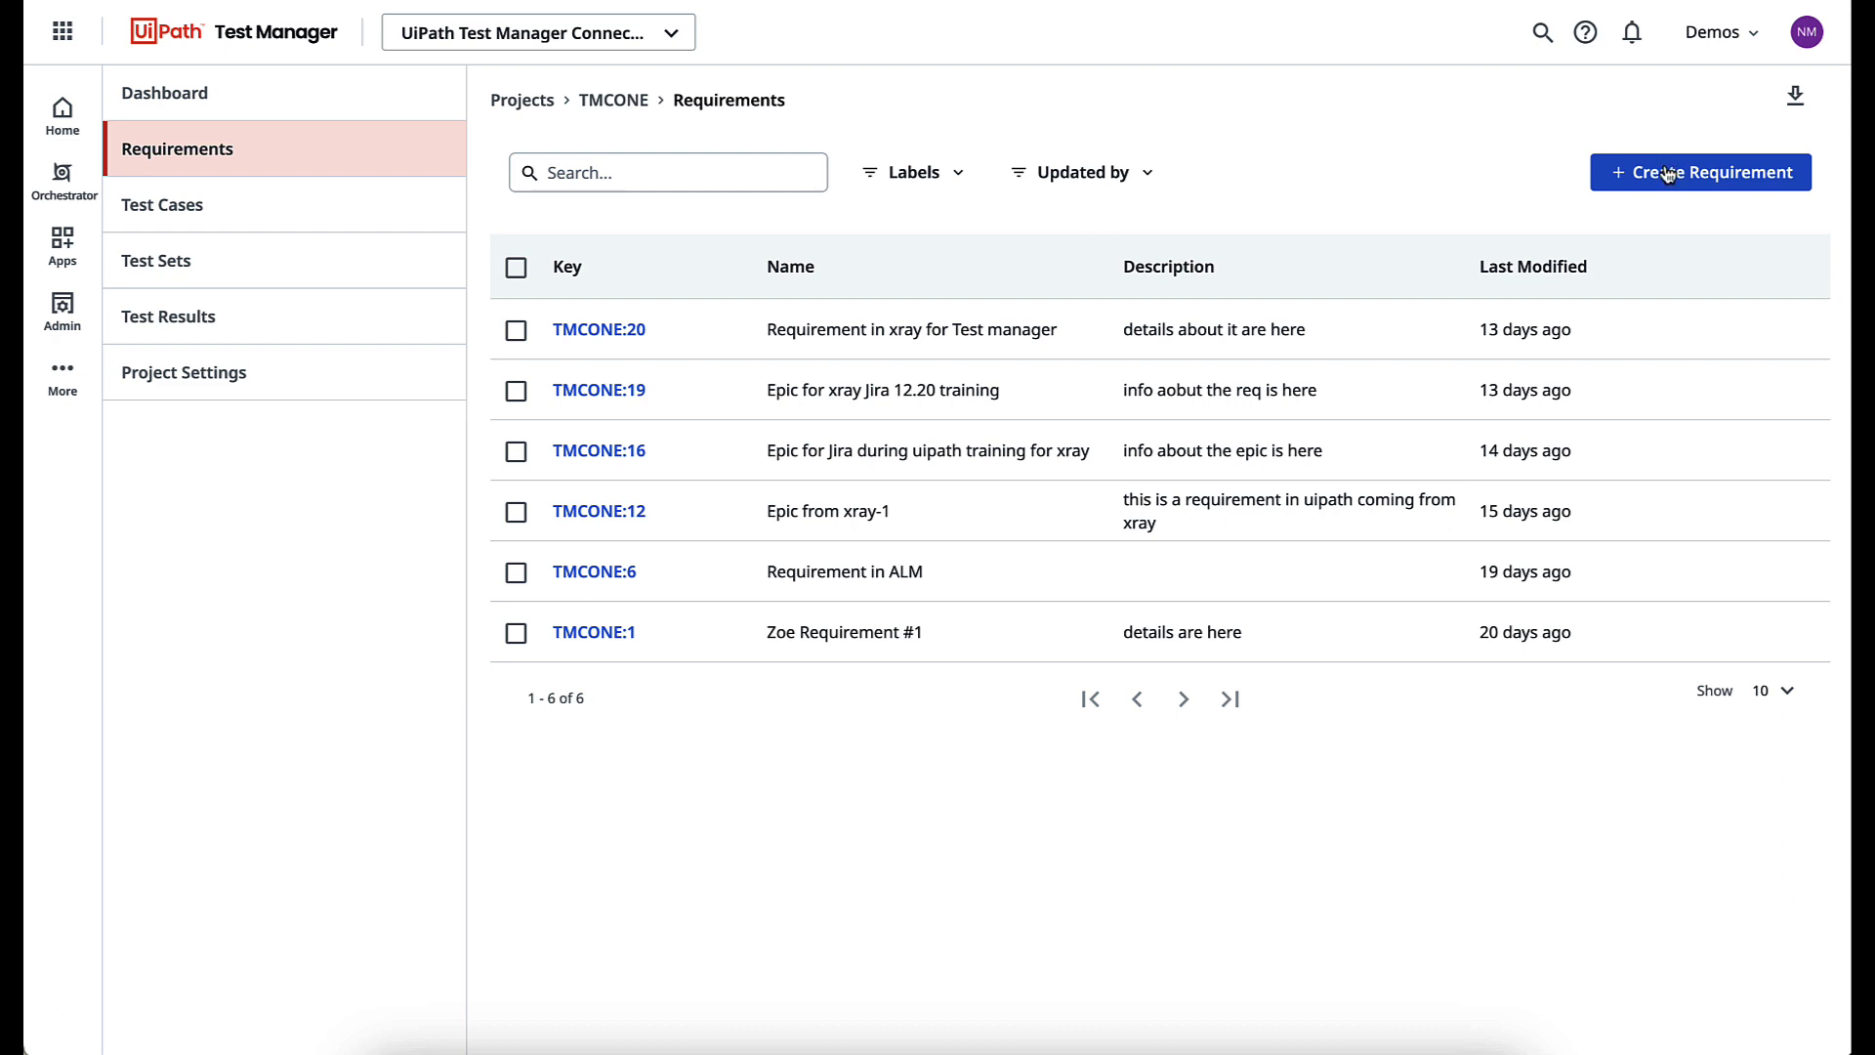
- Create requirement 'Requirement for ADO' with description 'new description text'
left_click(1669, 175)
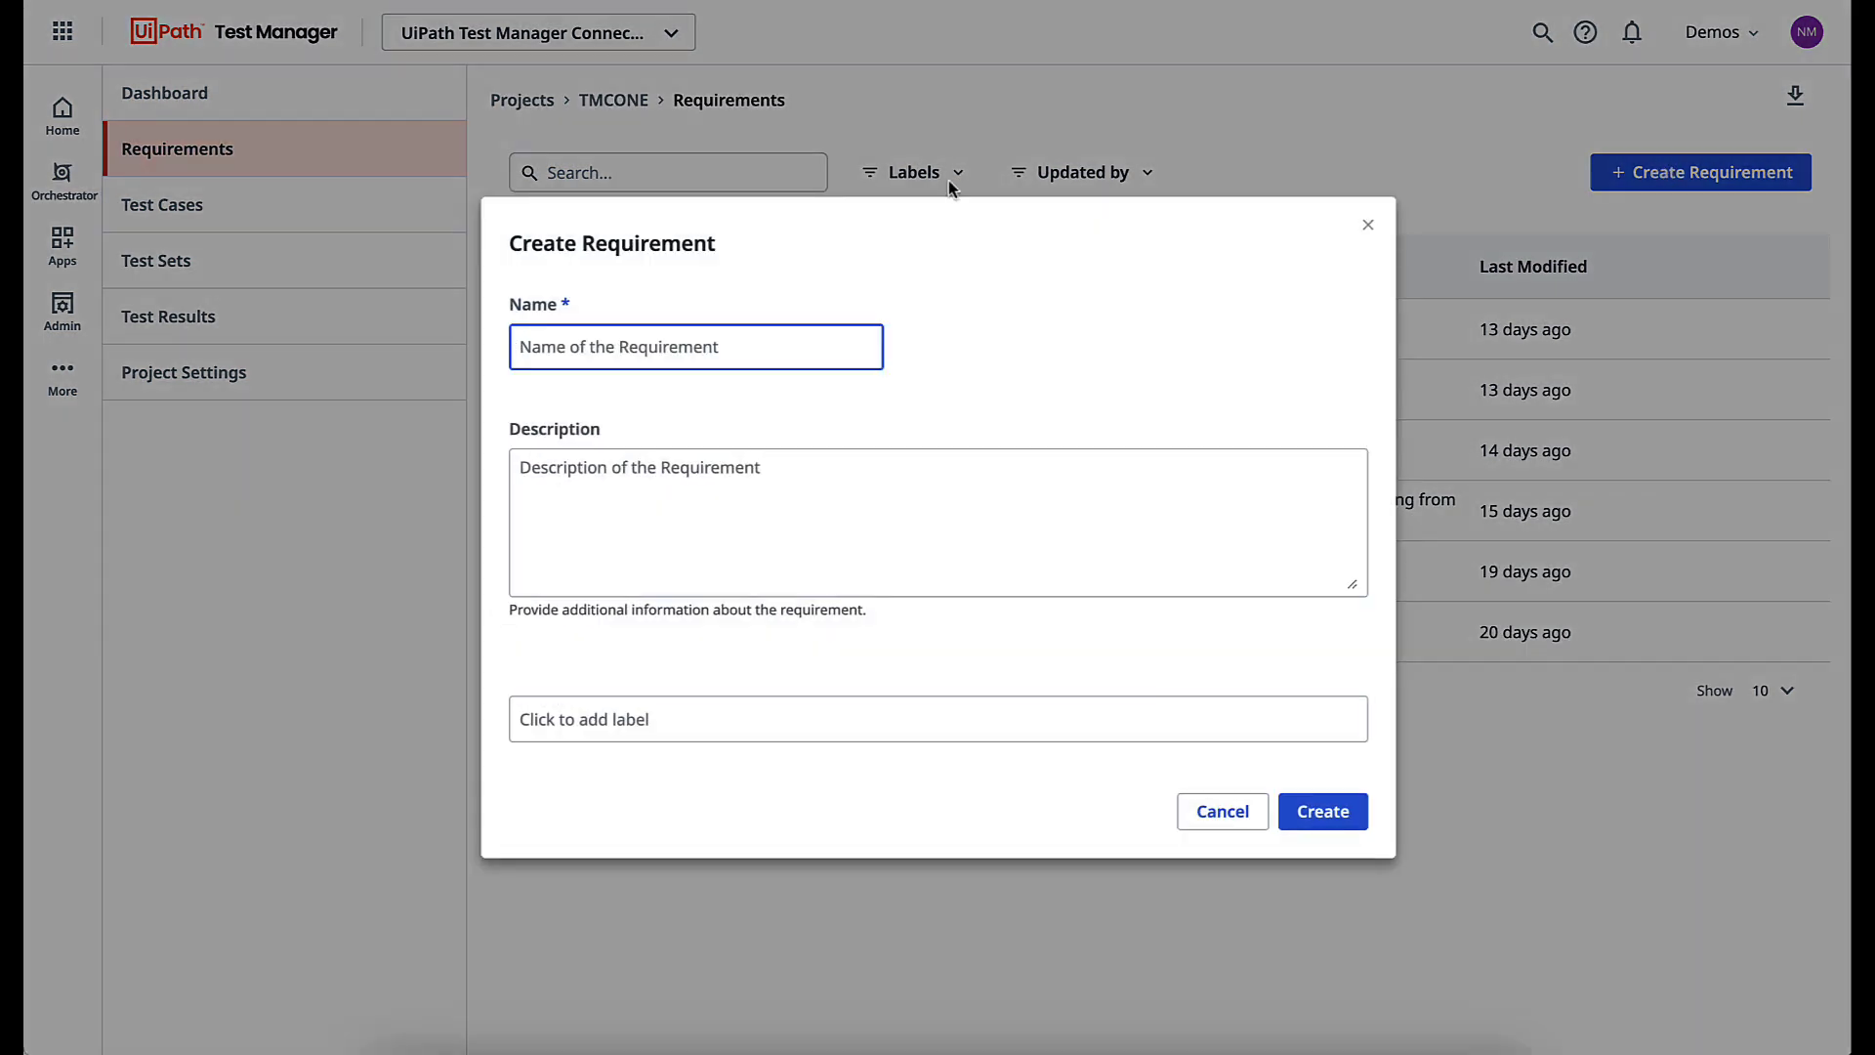
type("Requirement for ADO")
left_click(824, 486)
type("new description text")
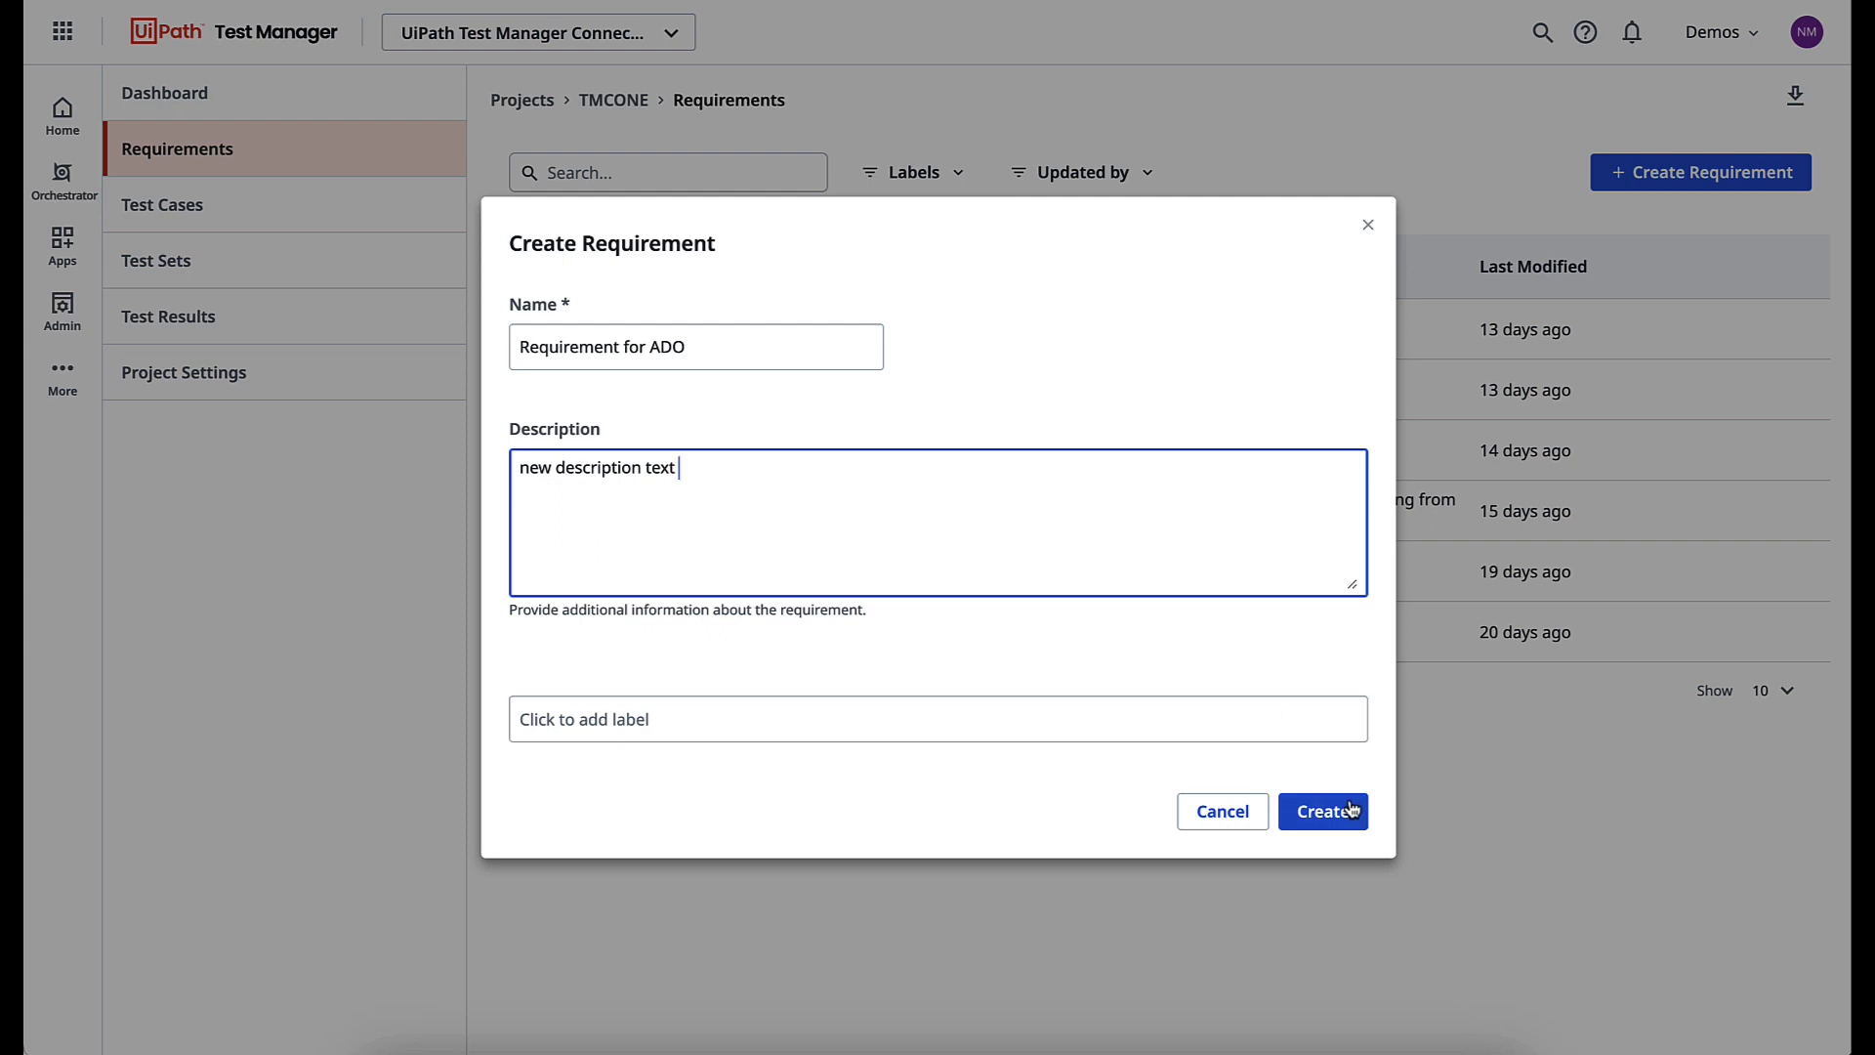
left_click(1346, 808)
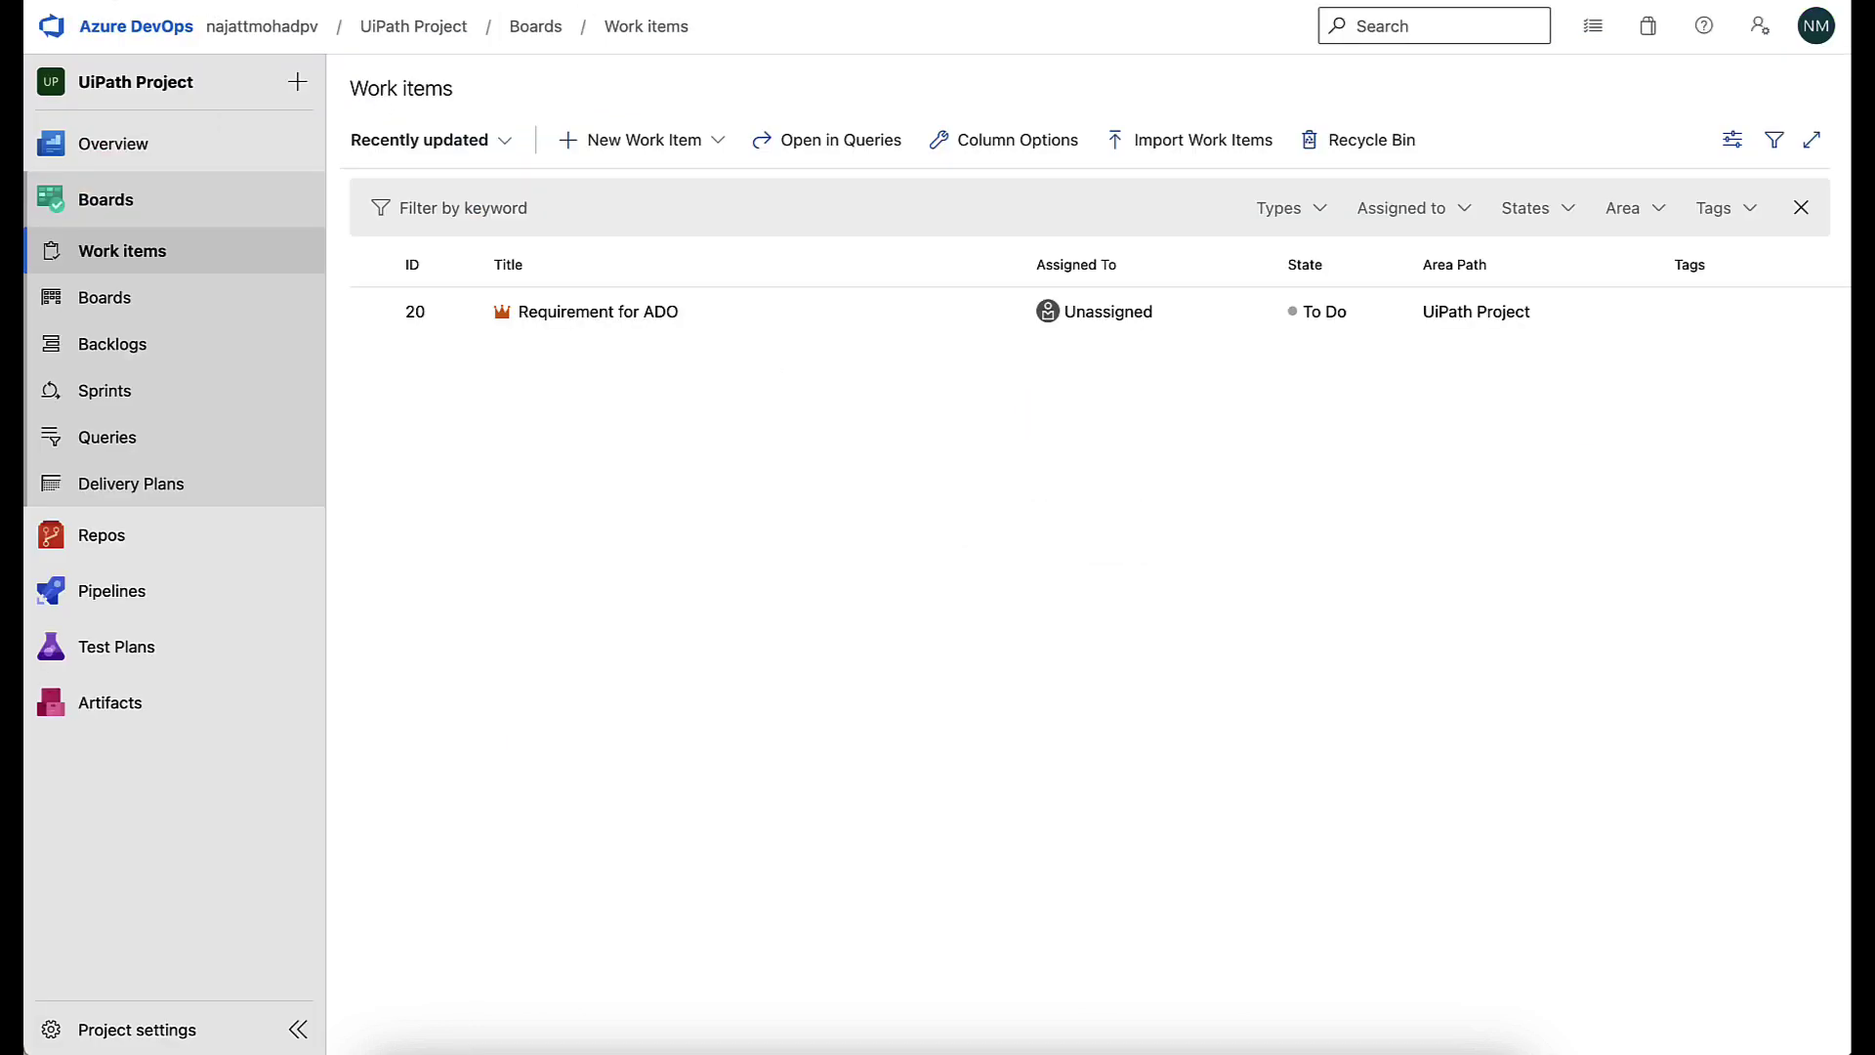
- In work item 20, add the description line 'additional text from ADO'
left_click(577, 321)
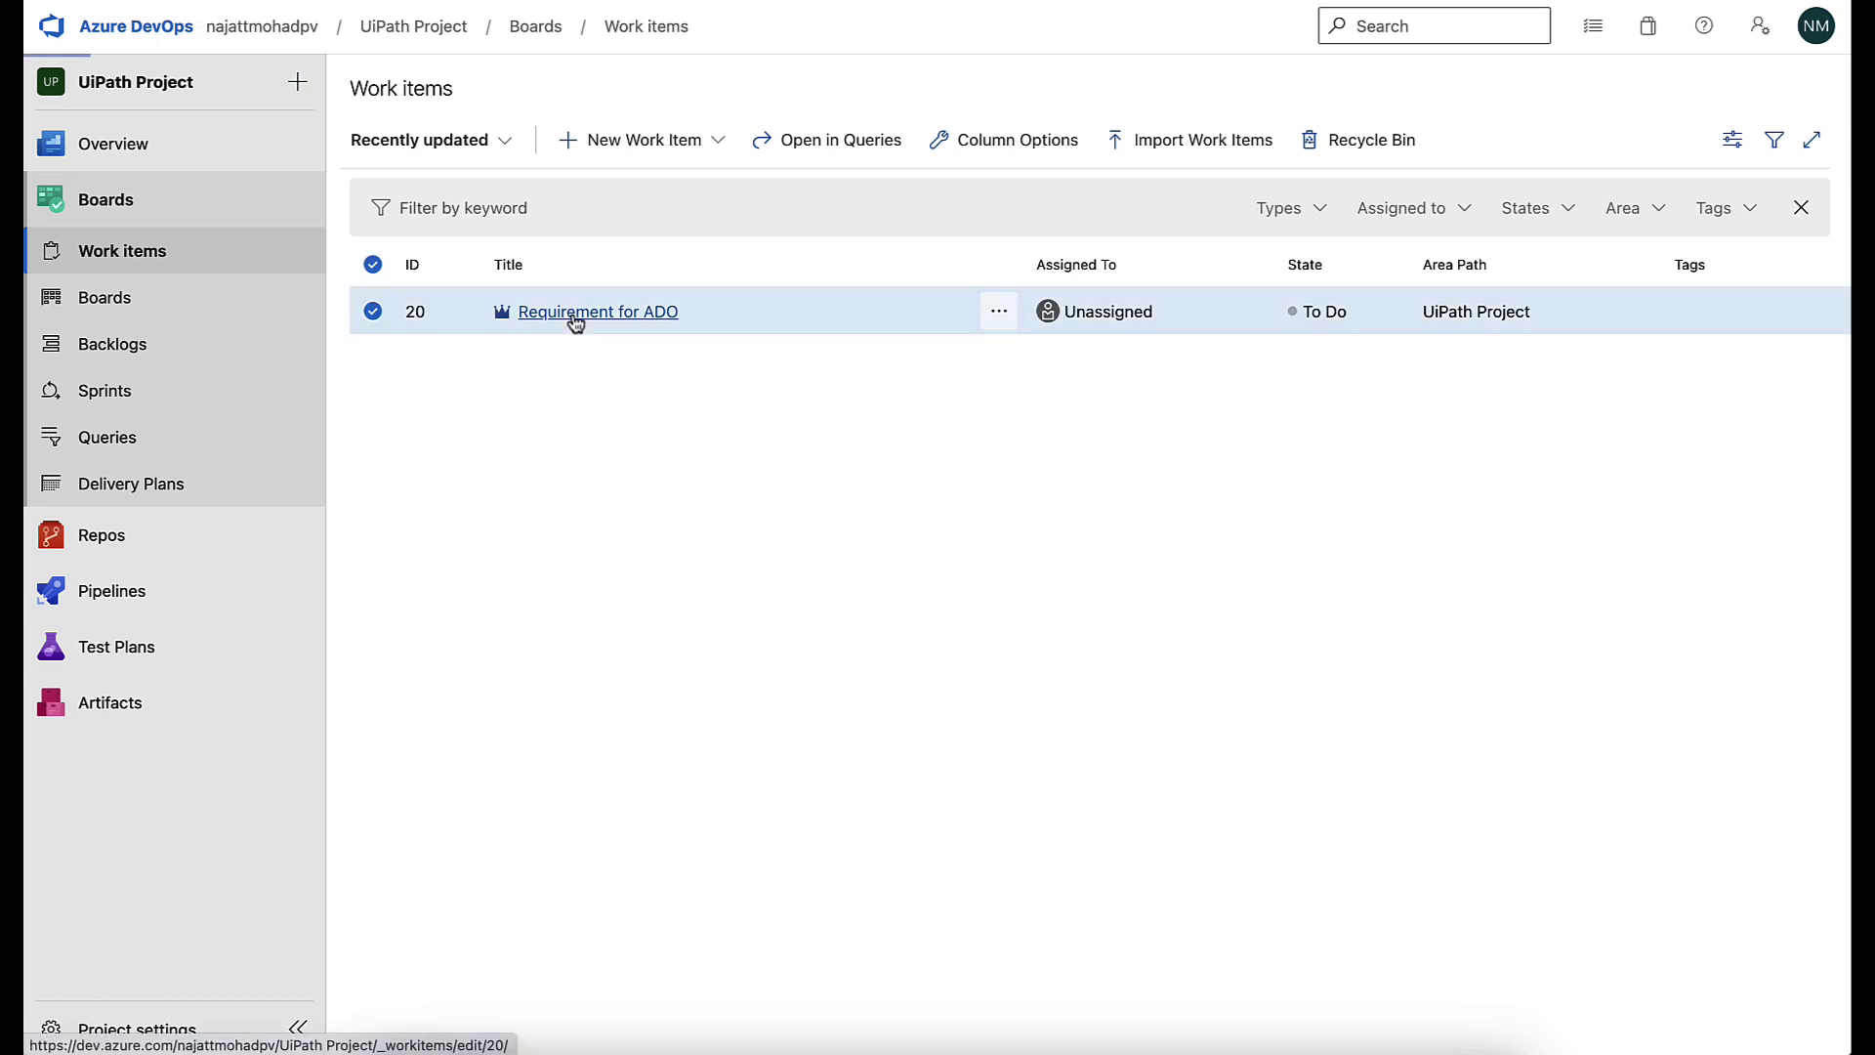
left_click(573, 425)
key("Return")
key("Return")
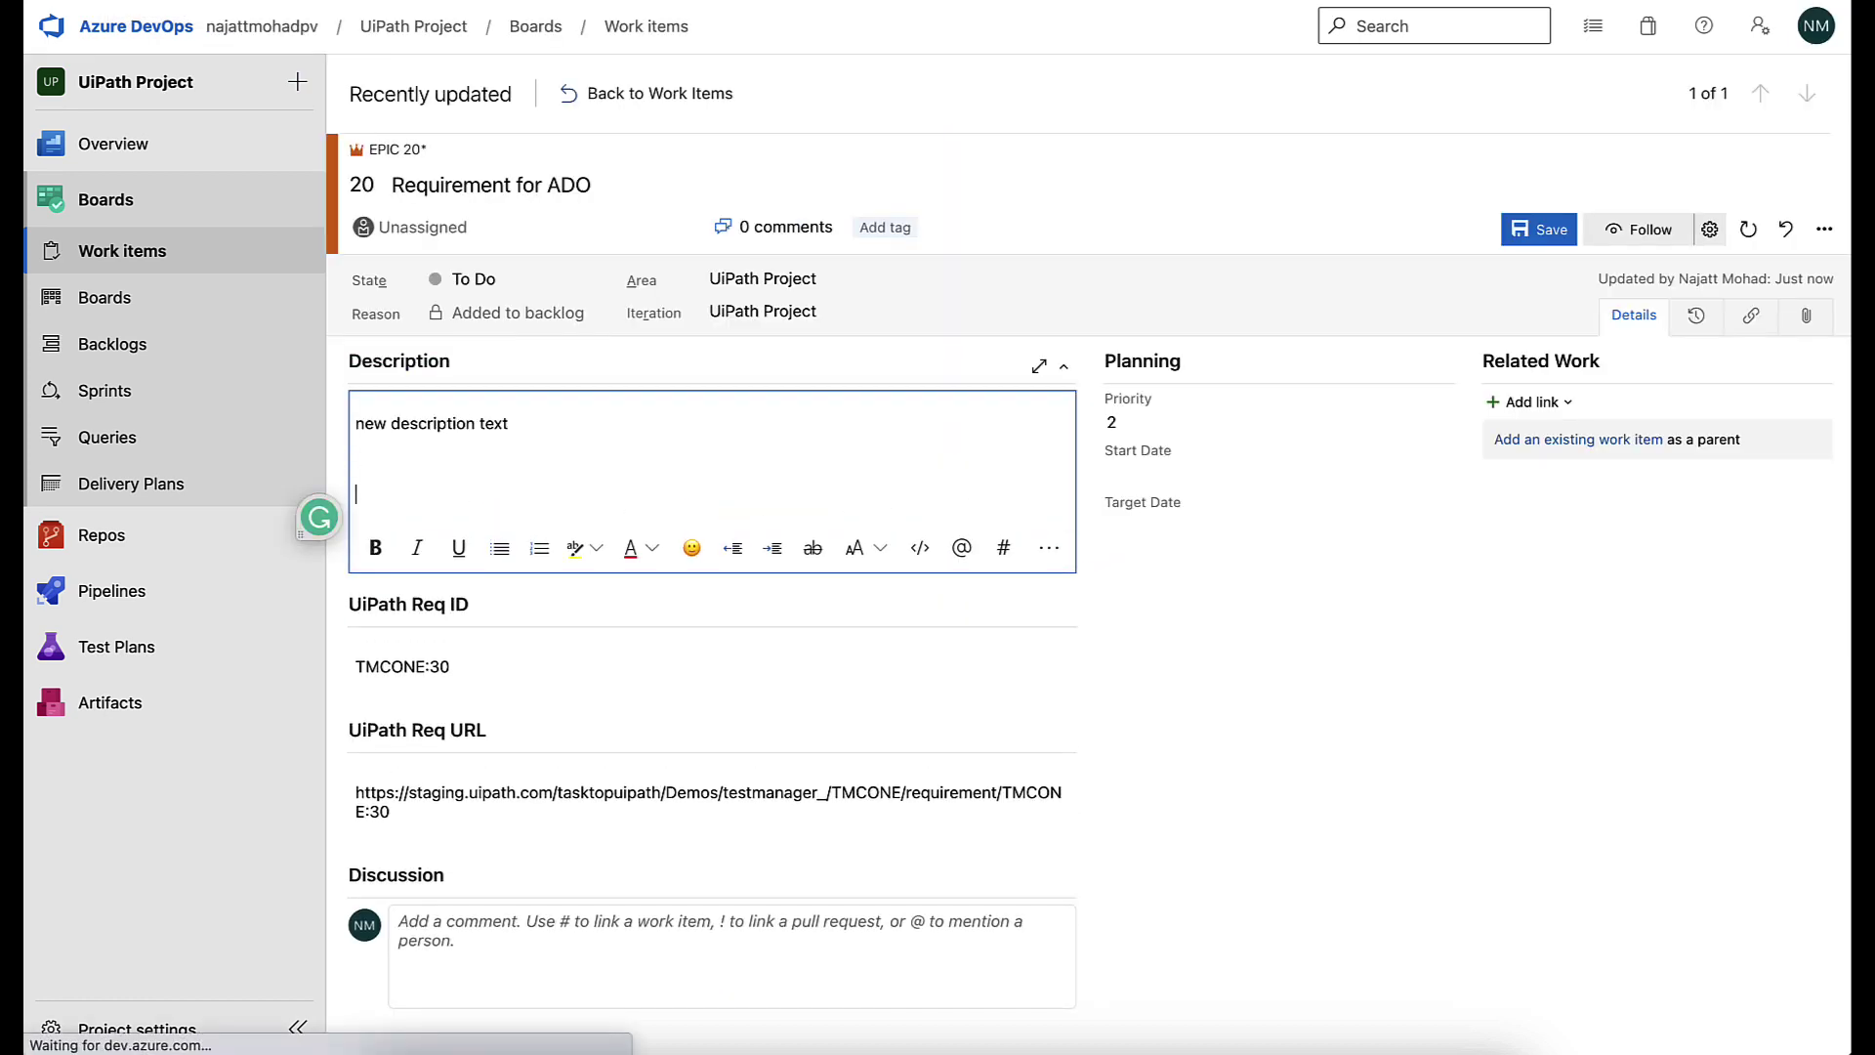
type("additional text from ADO")
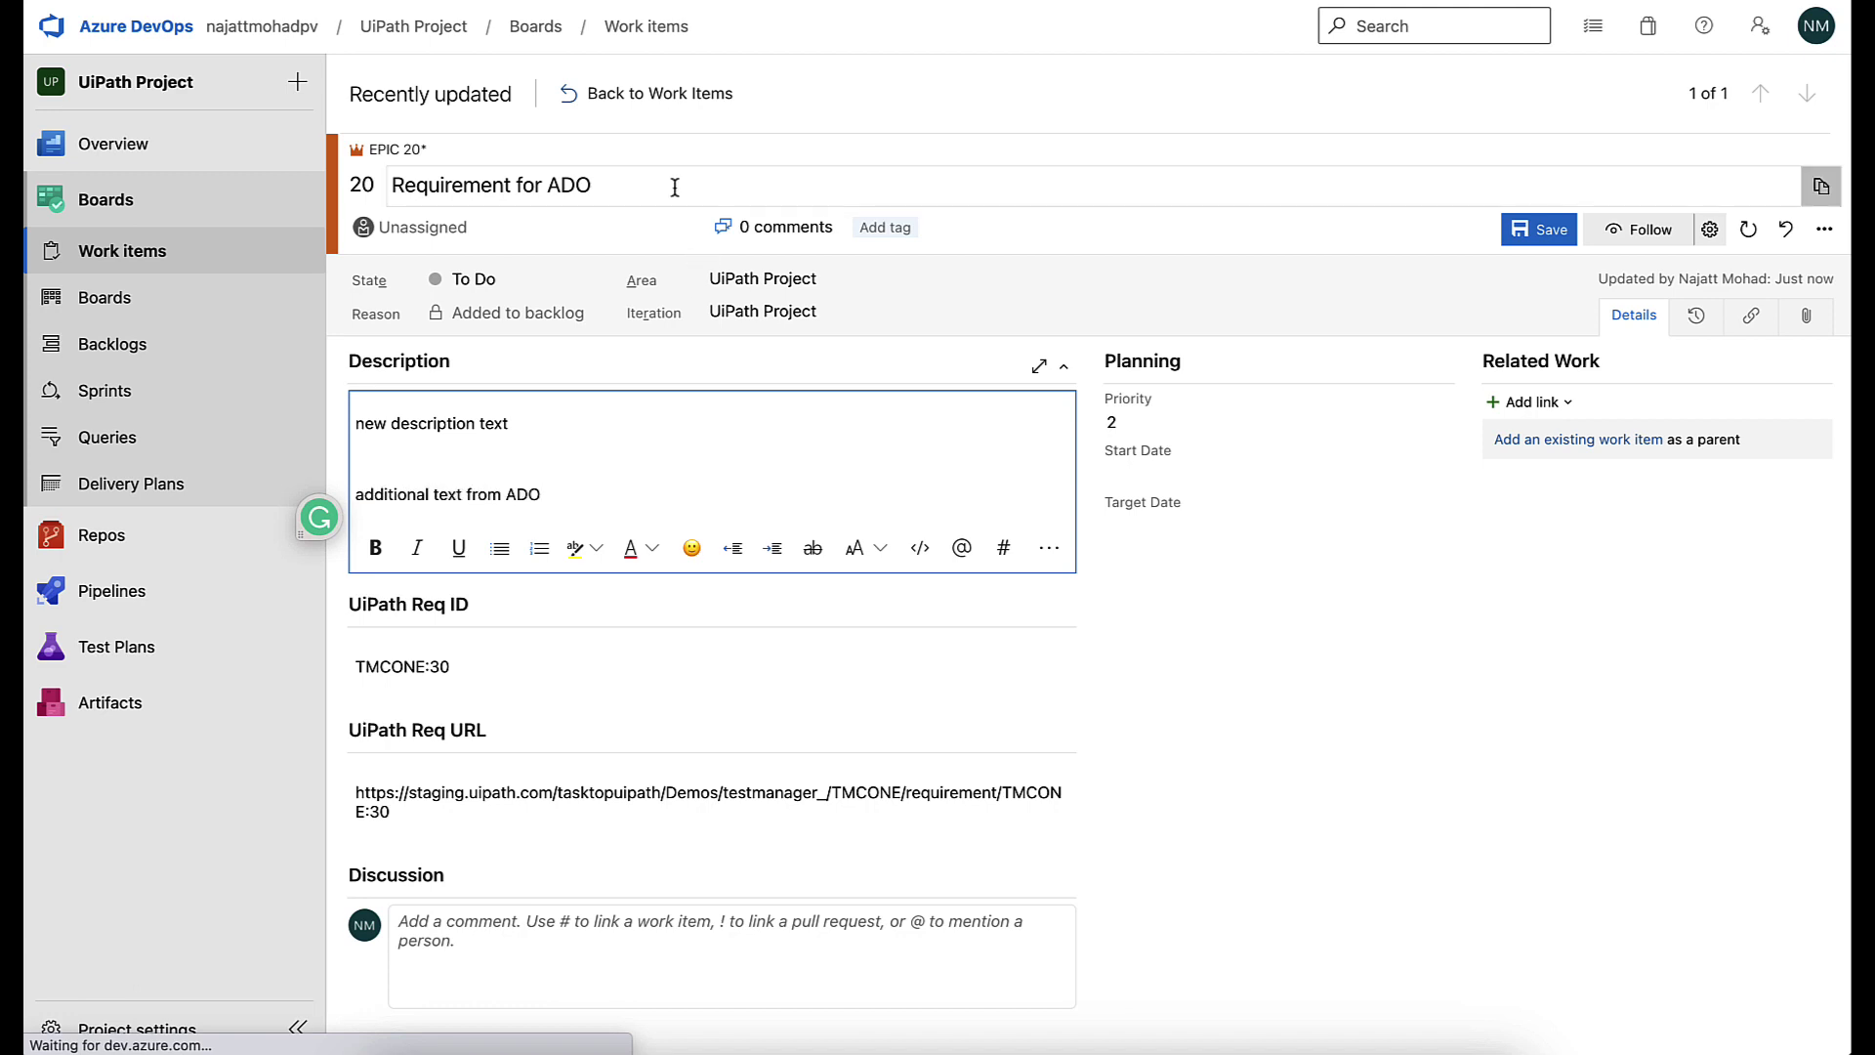
- Rename the epic 'Requirement for ADO Epic', set its state to Doing, and save
left_click(674, 186)
type("Epic")
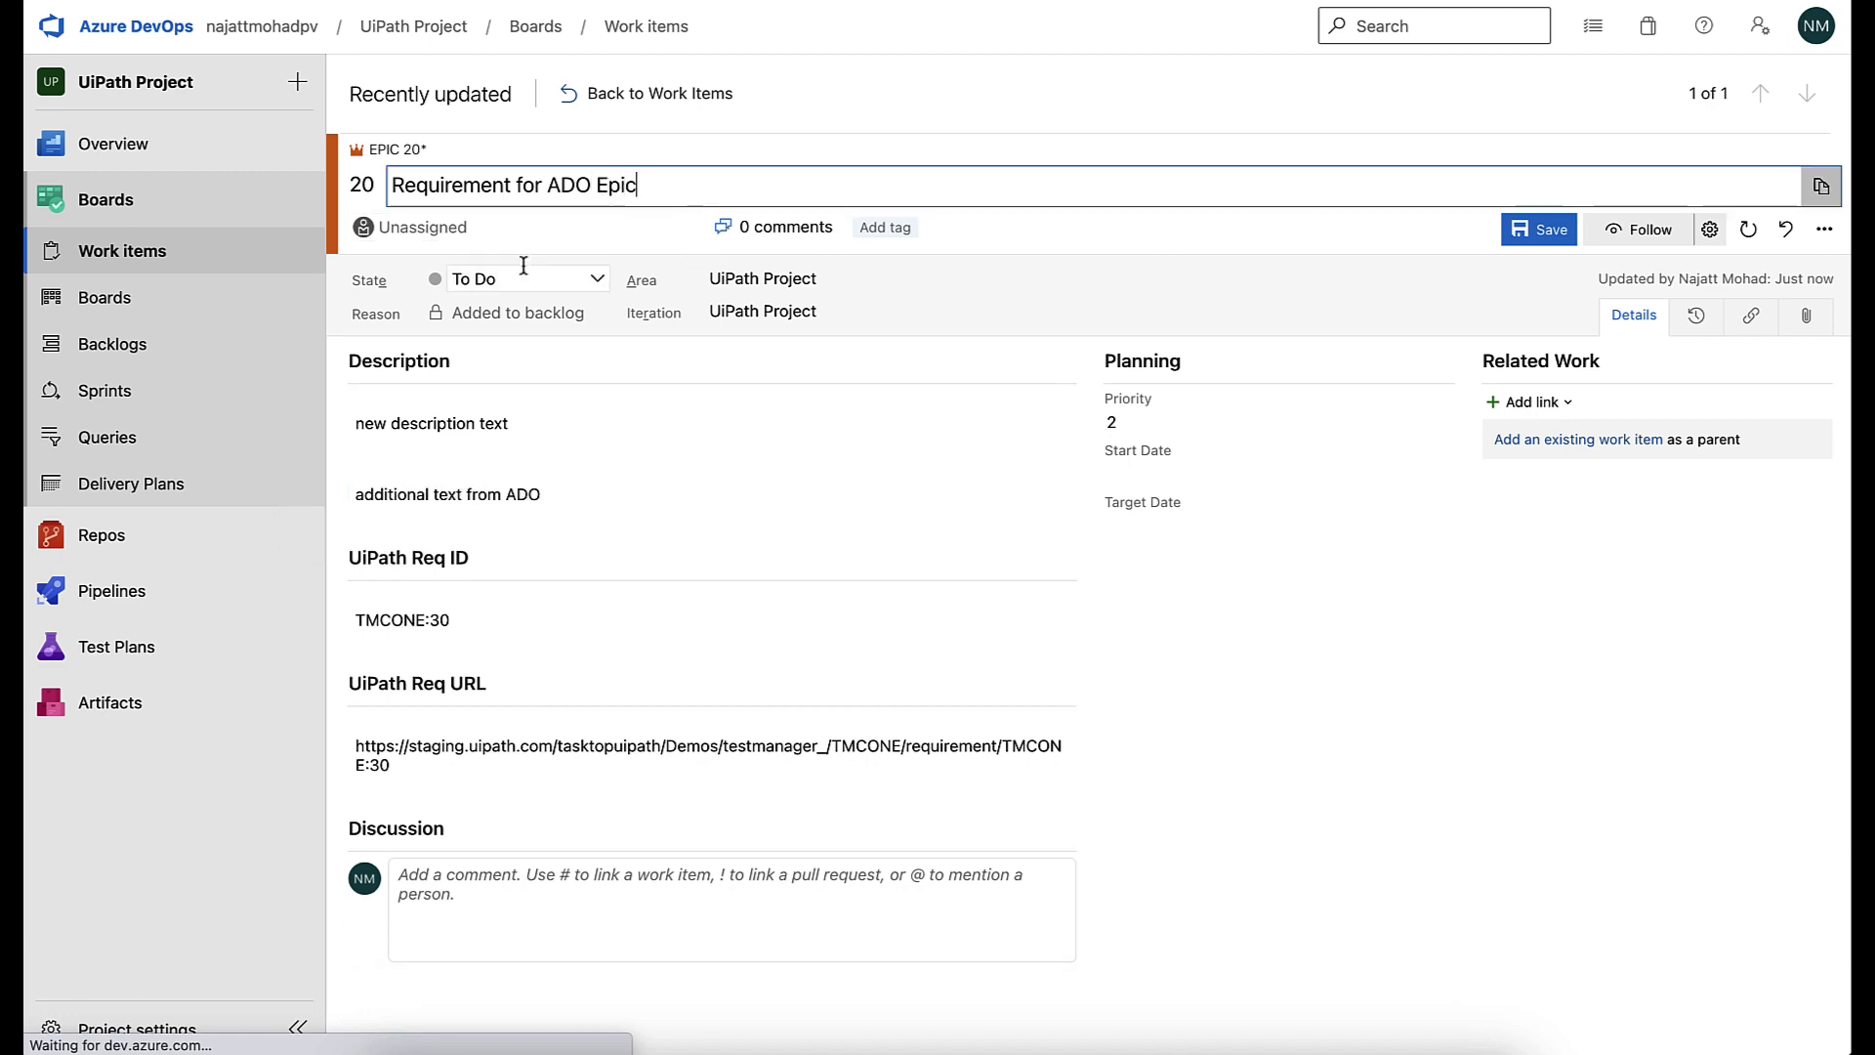
left_click(532, 278)
left_click(583, 326)
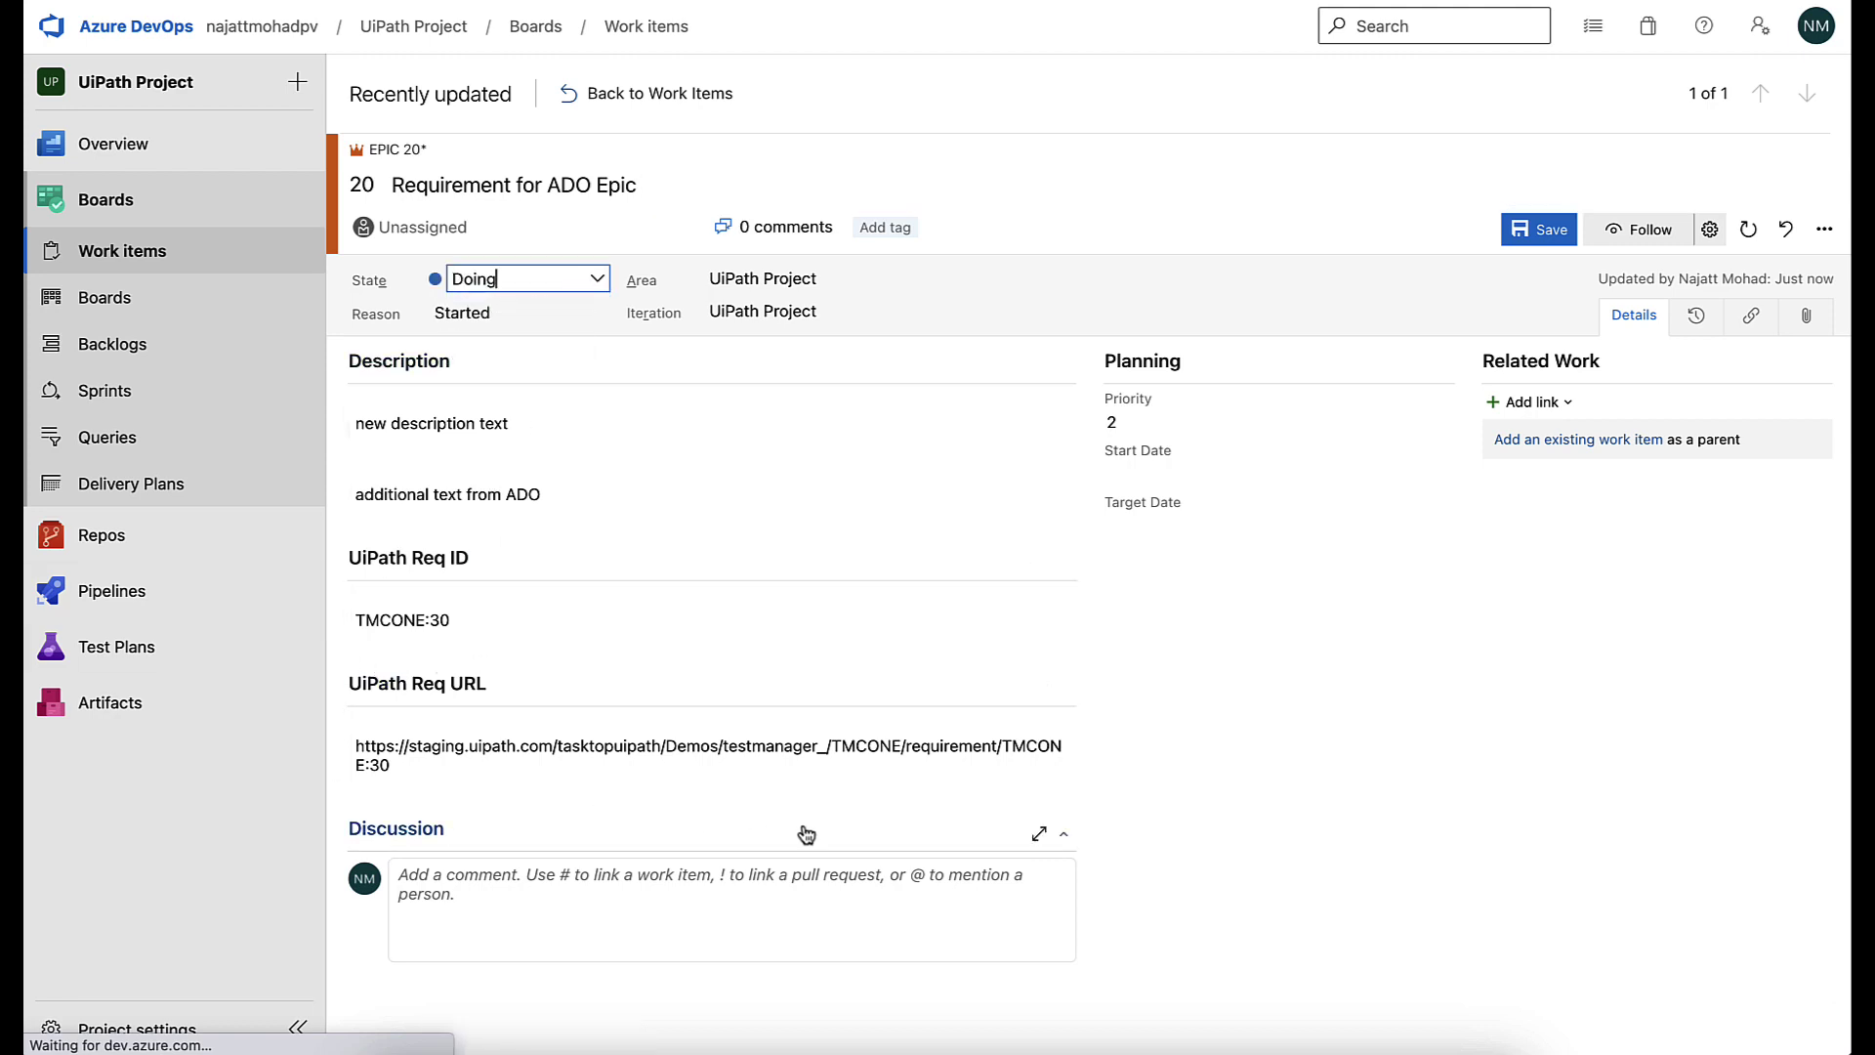
left_click(1536, 234)
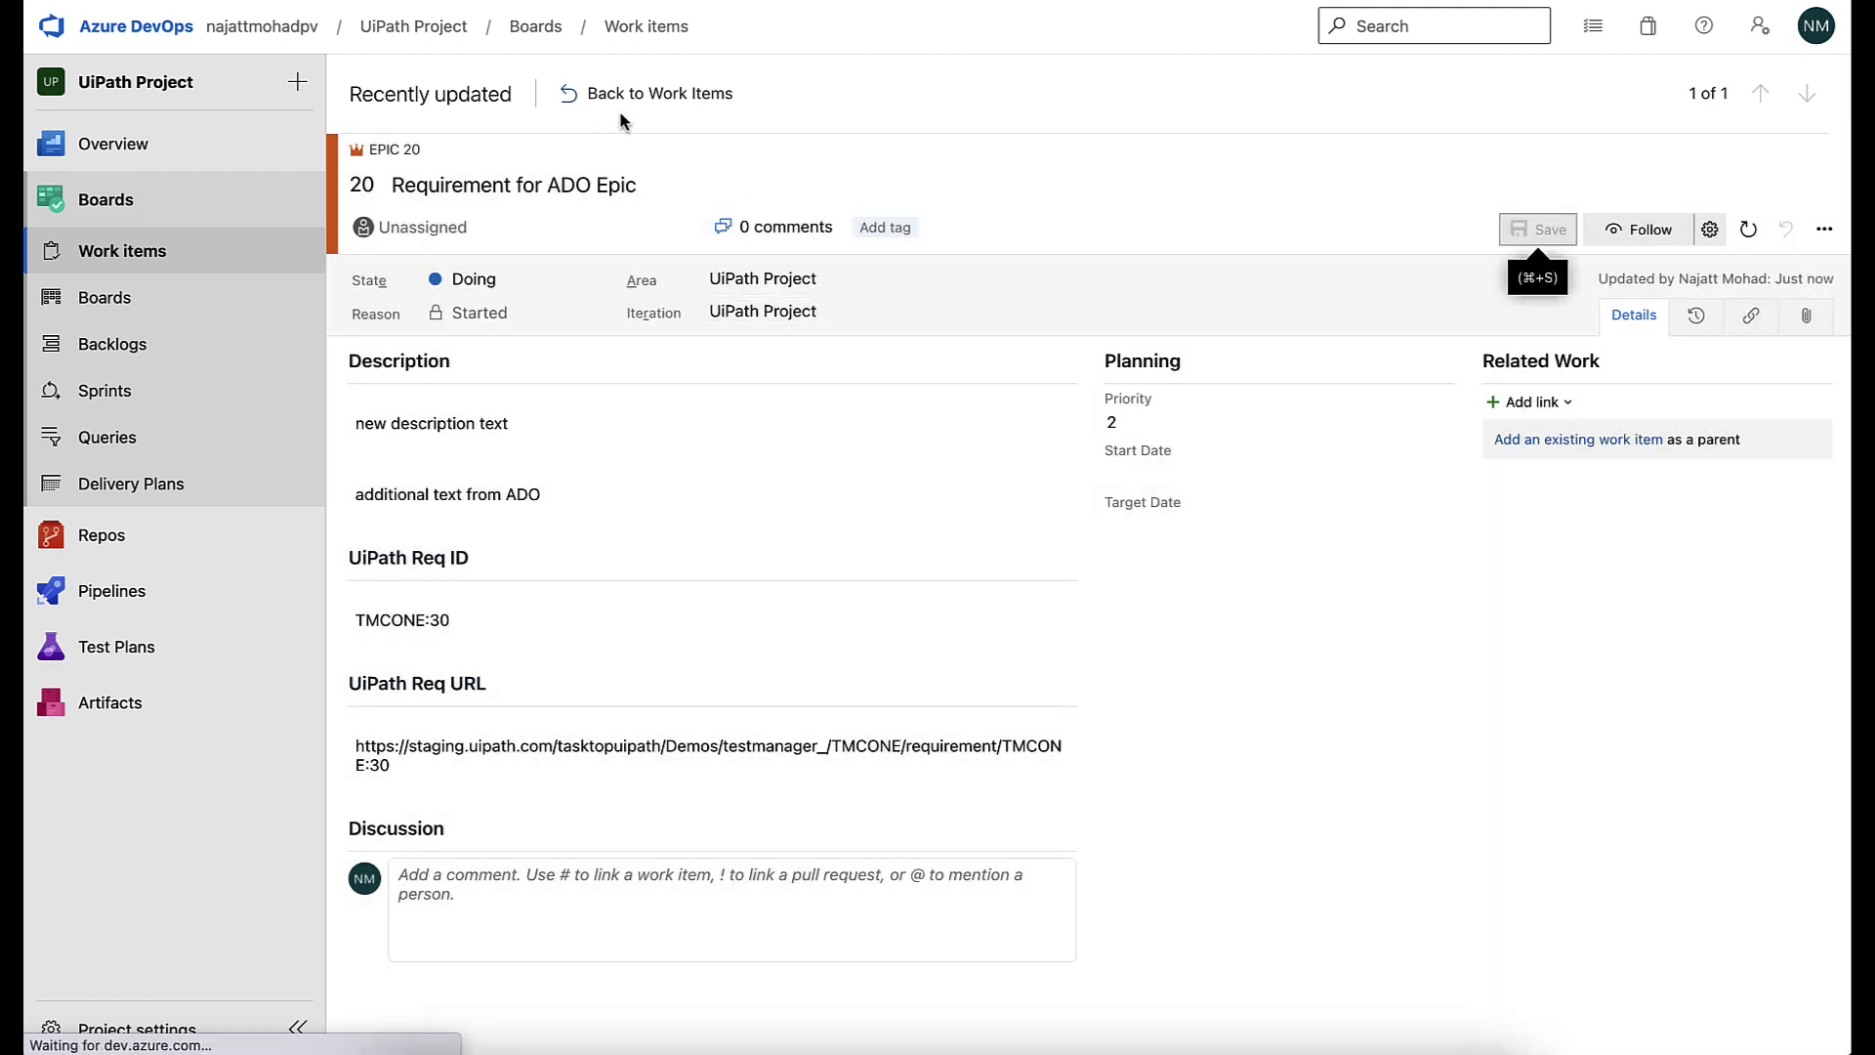
- Save new epic 'Epic for UiPath TM' with description 'description text from ADO', then close it
left_click(714, 143)
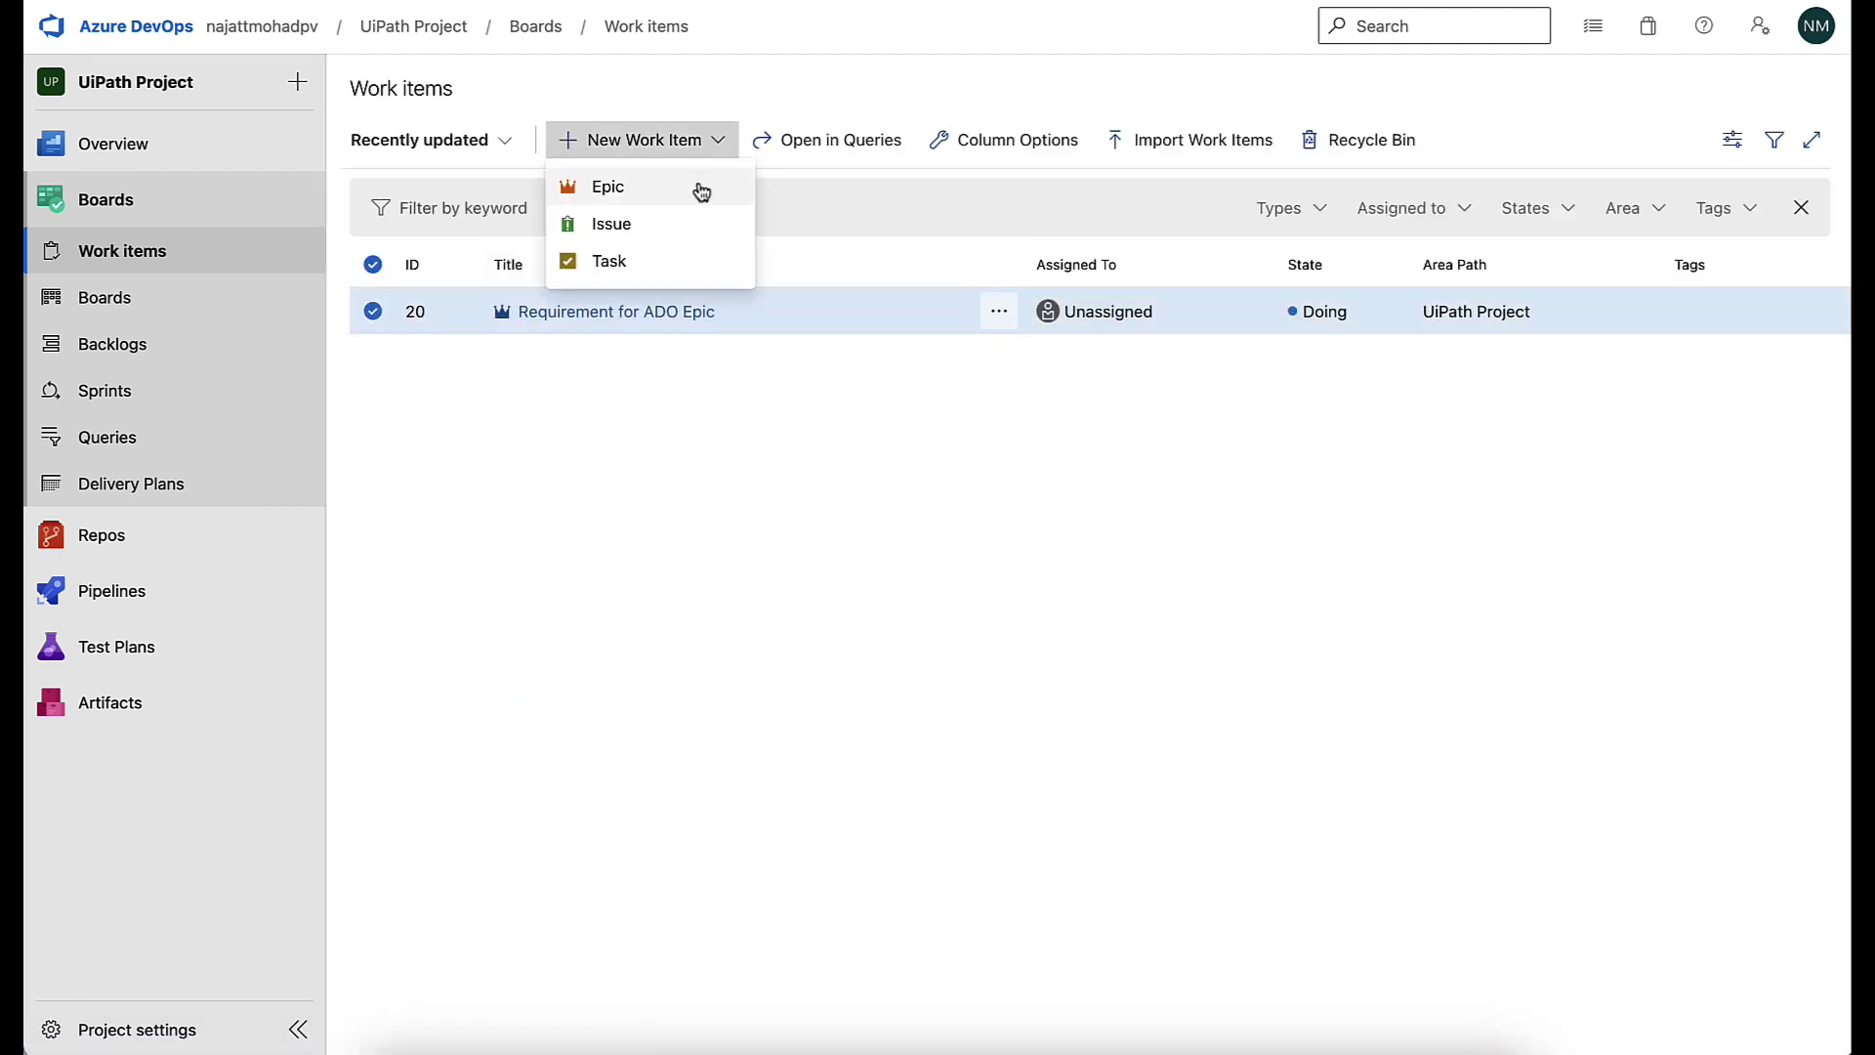
left_click(700, 190)
type("Epic for UiPath TM")
left_click(595, 417)
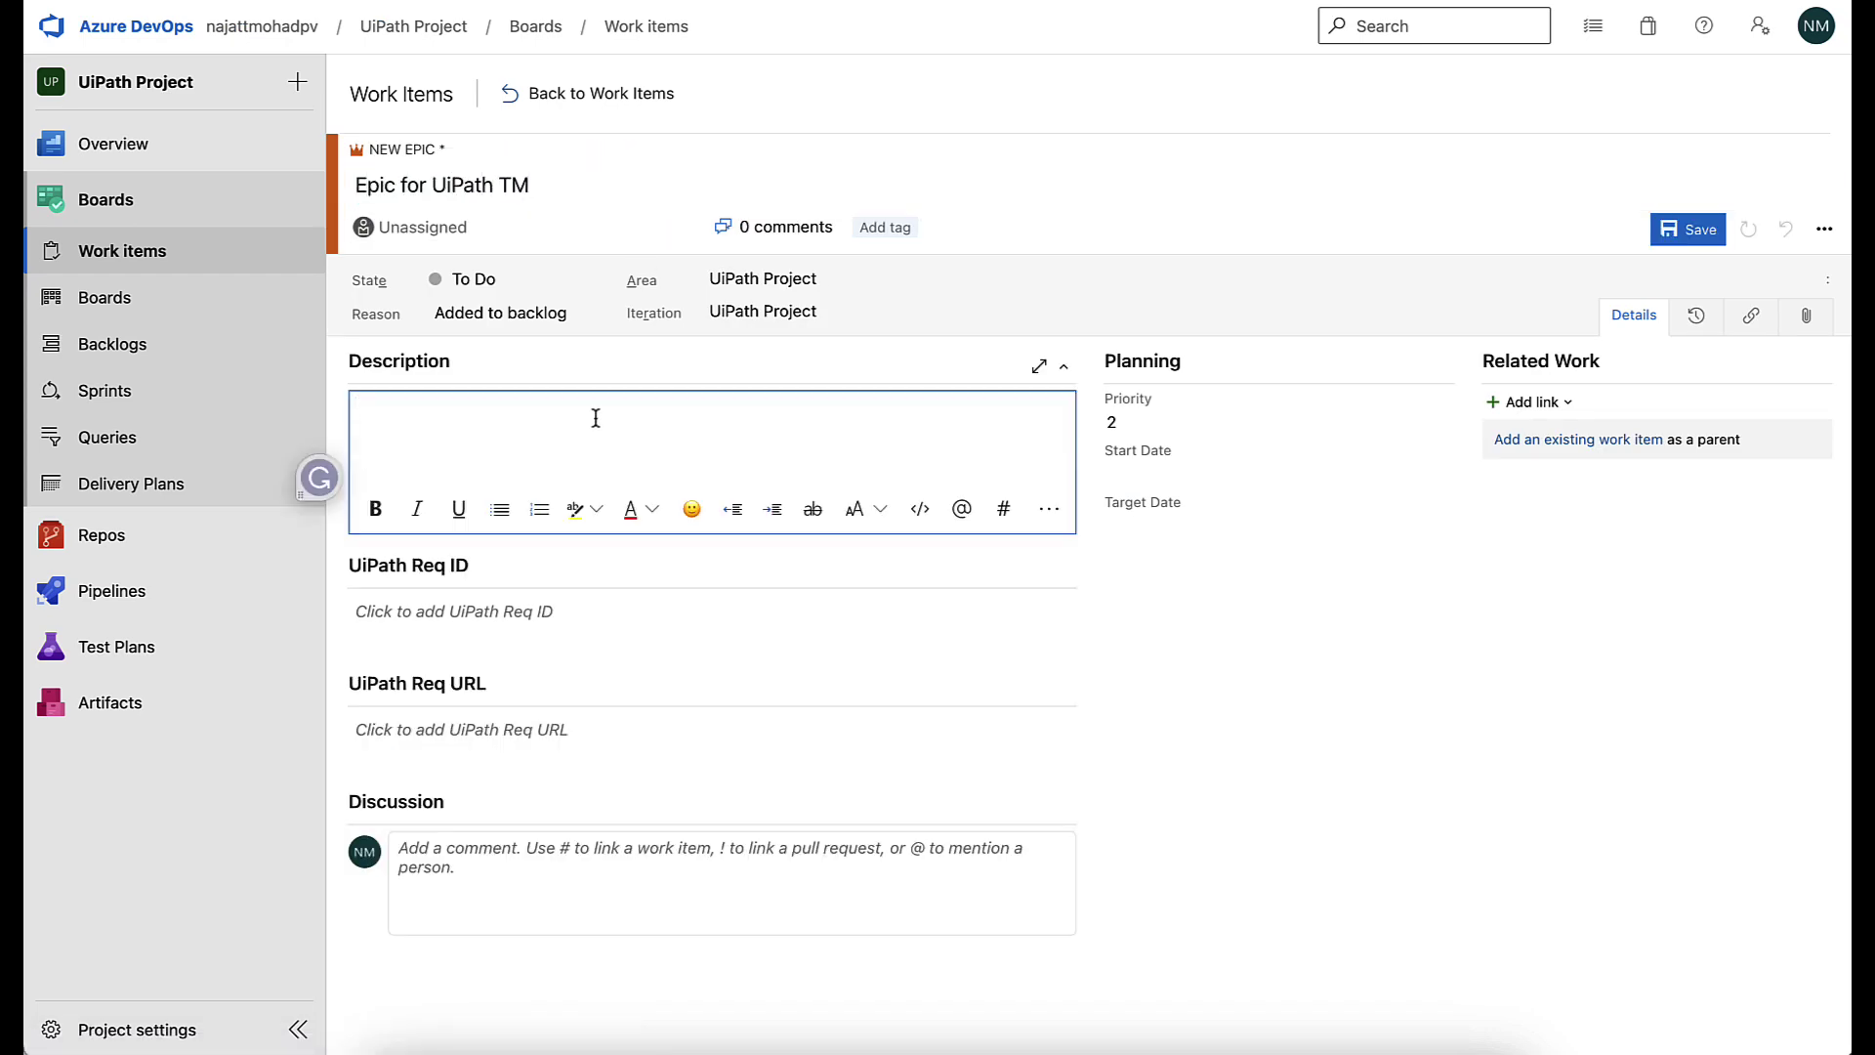
type("descr")
type("iption text from ADO")
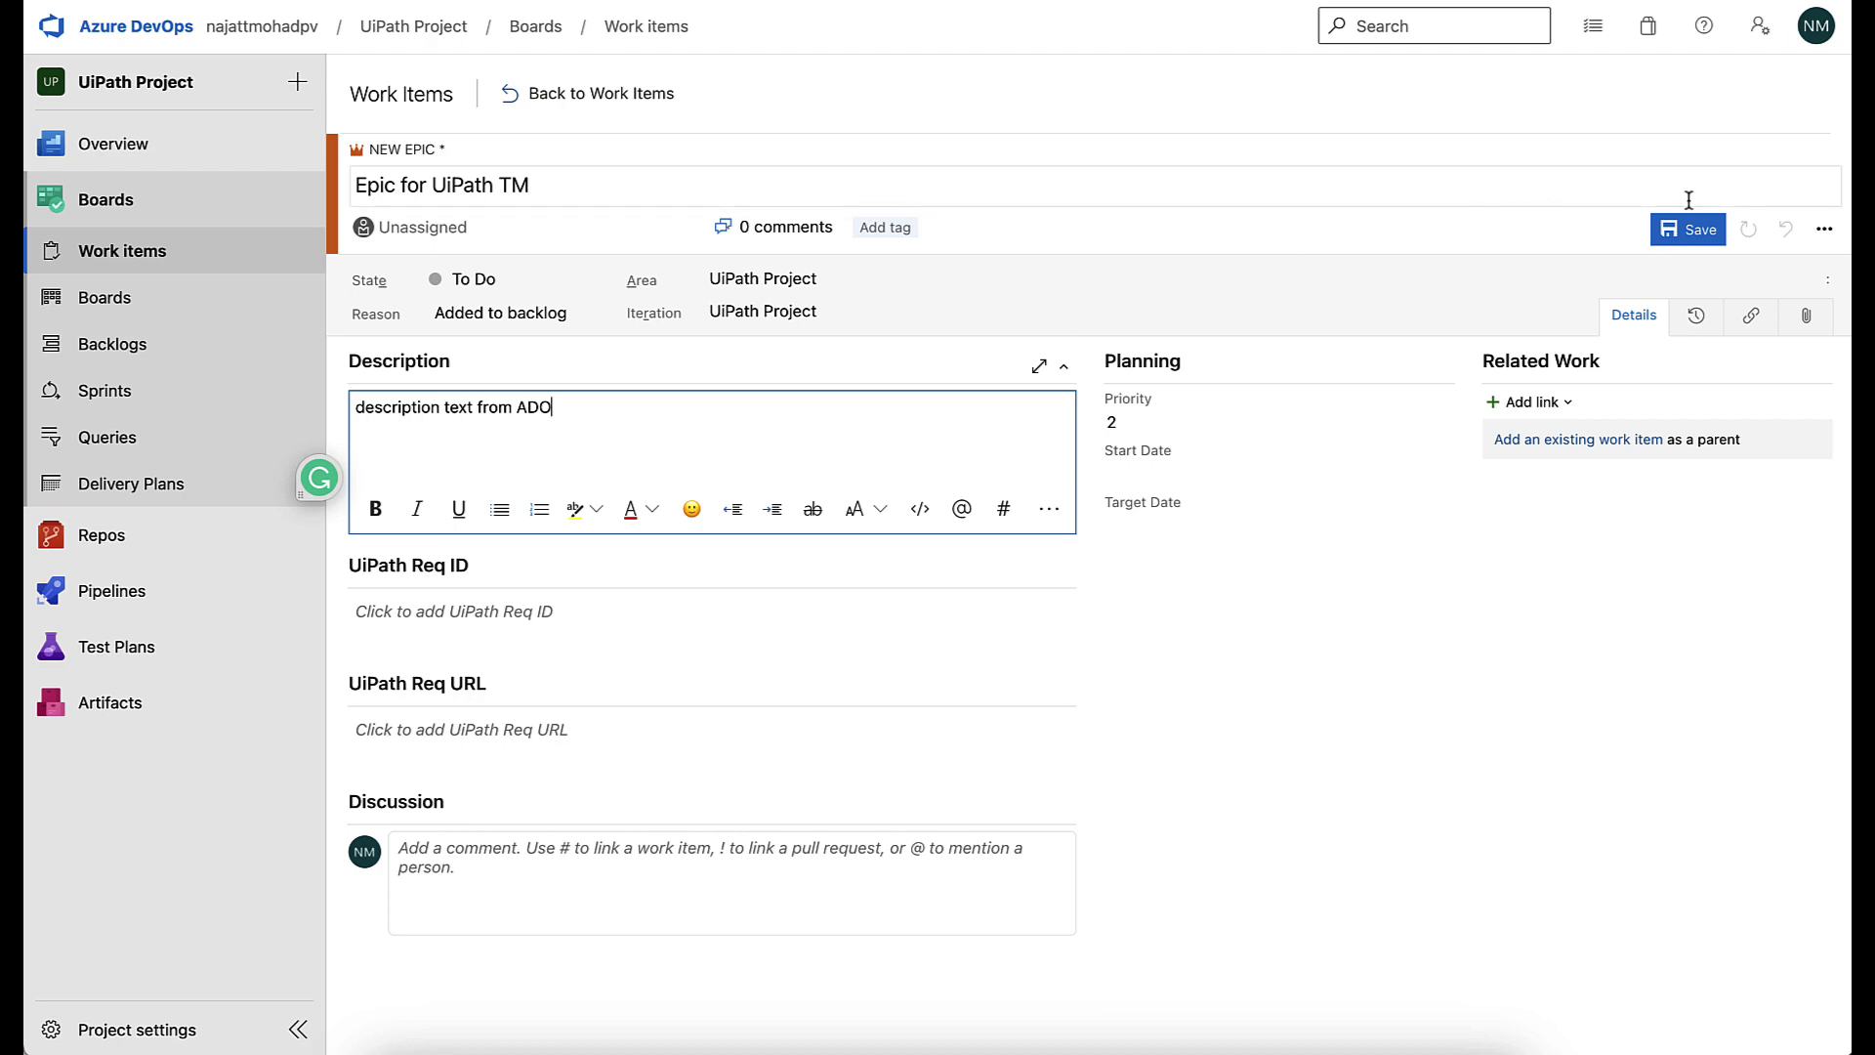
left_click(1699, 229)
left_click(650, 90)
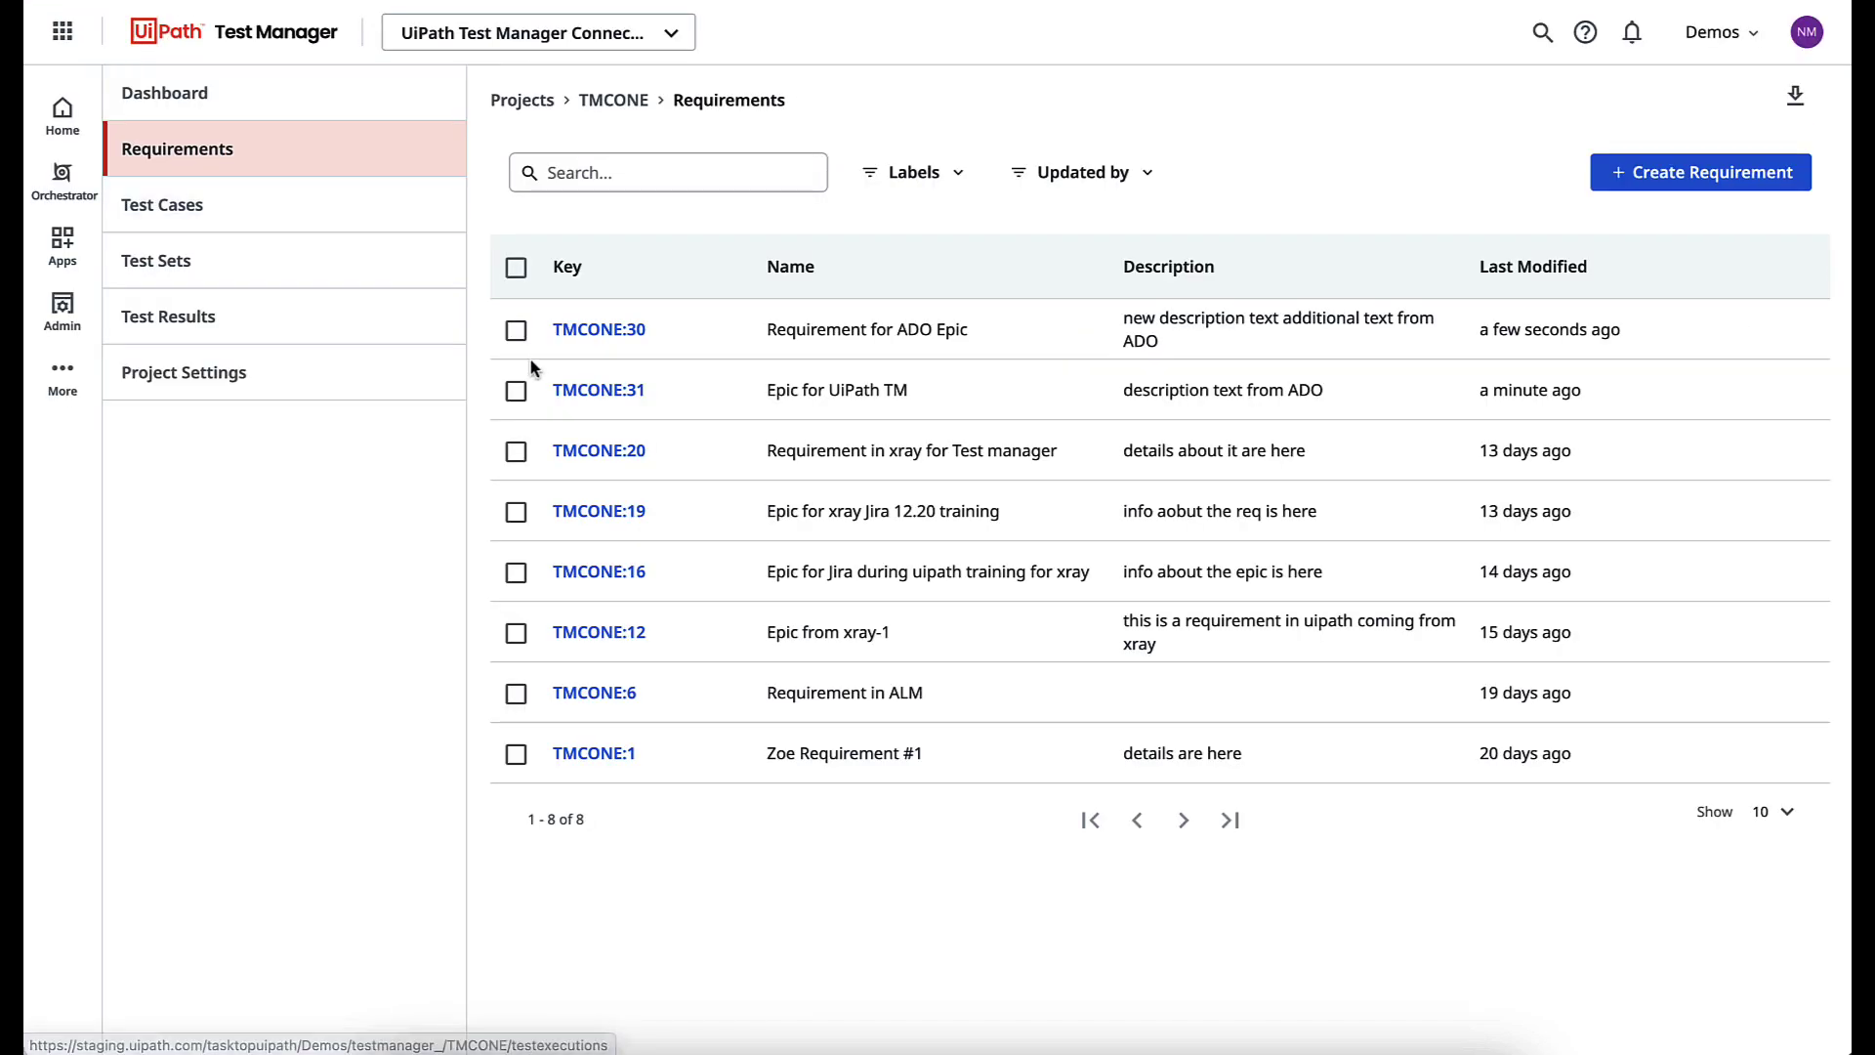
left_click(558, 388)
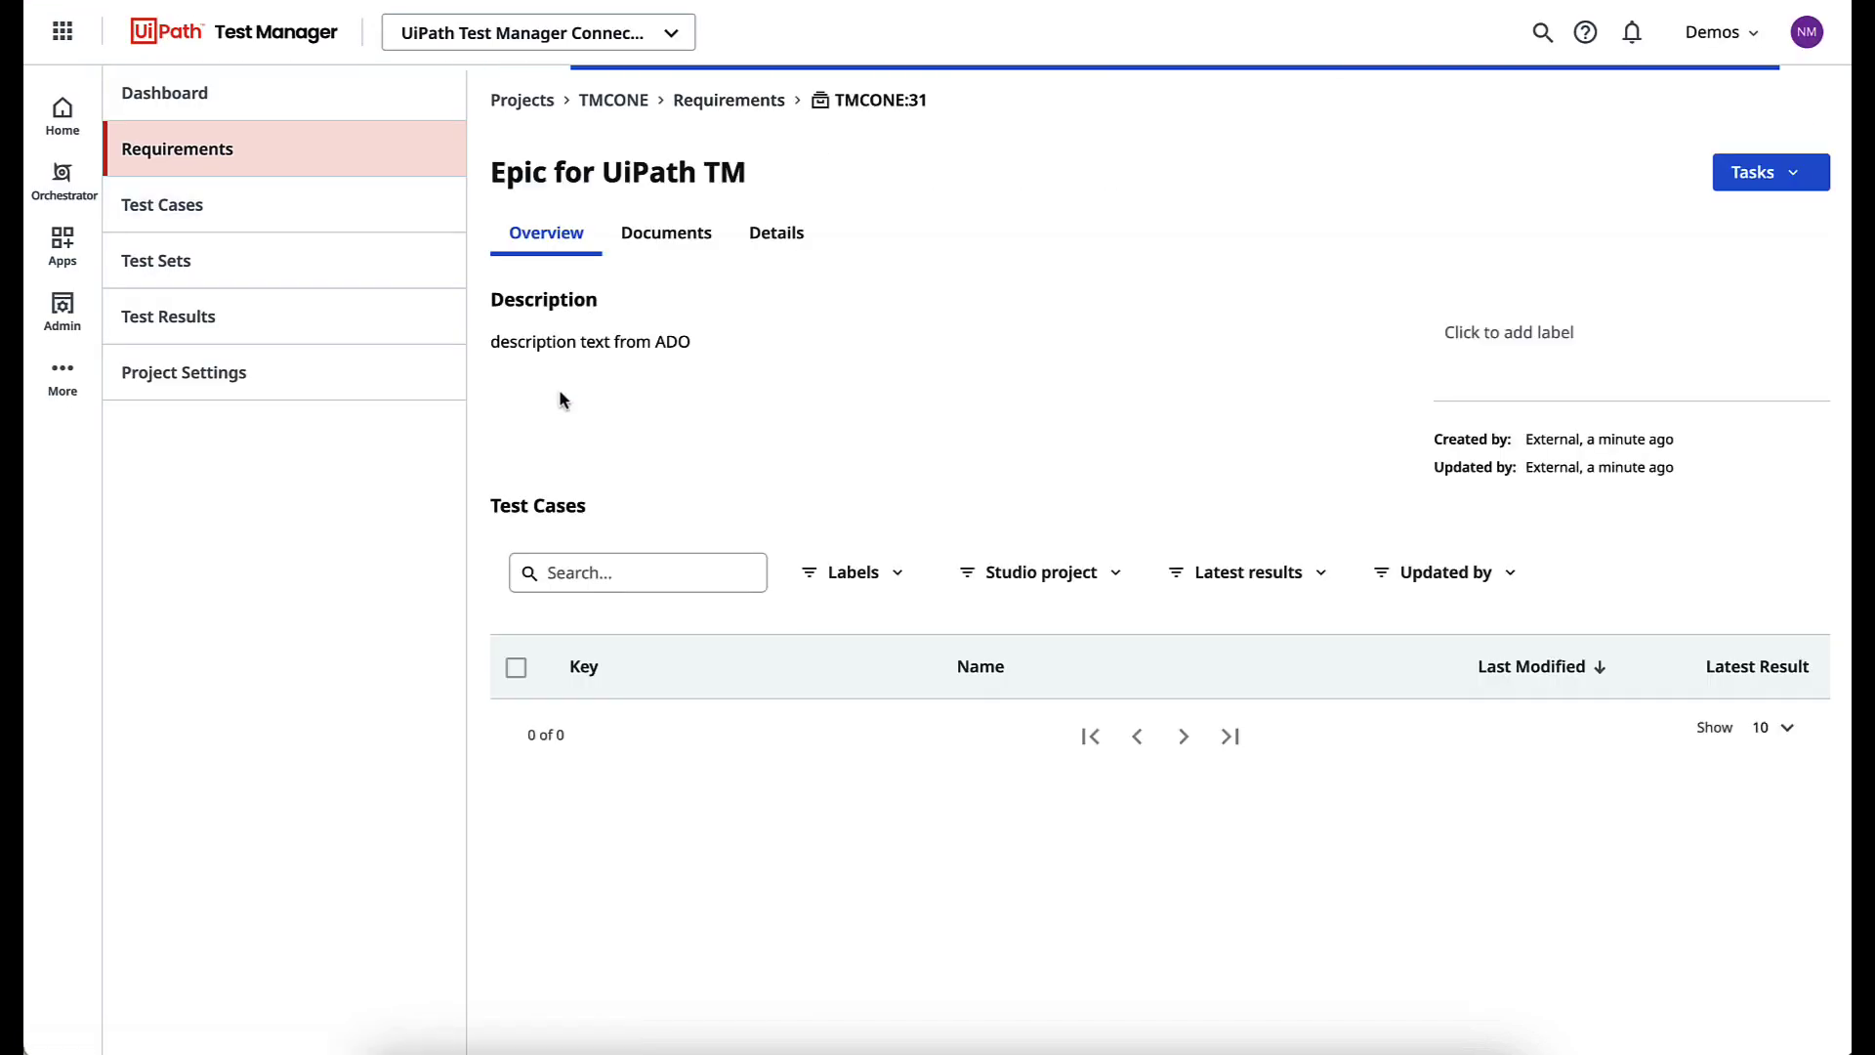
left_click(276, 143)
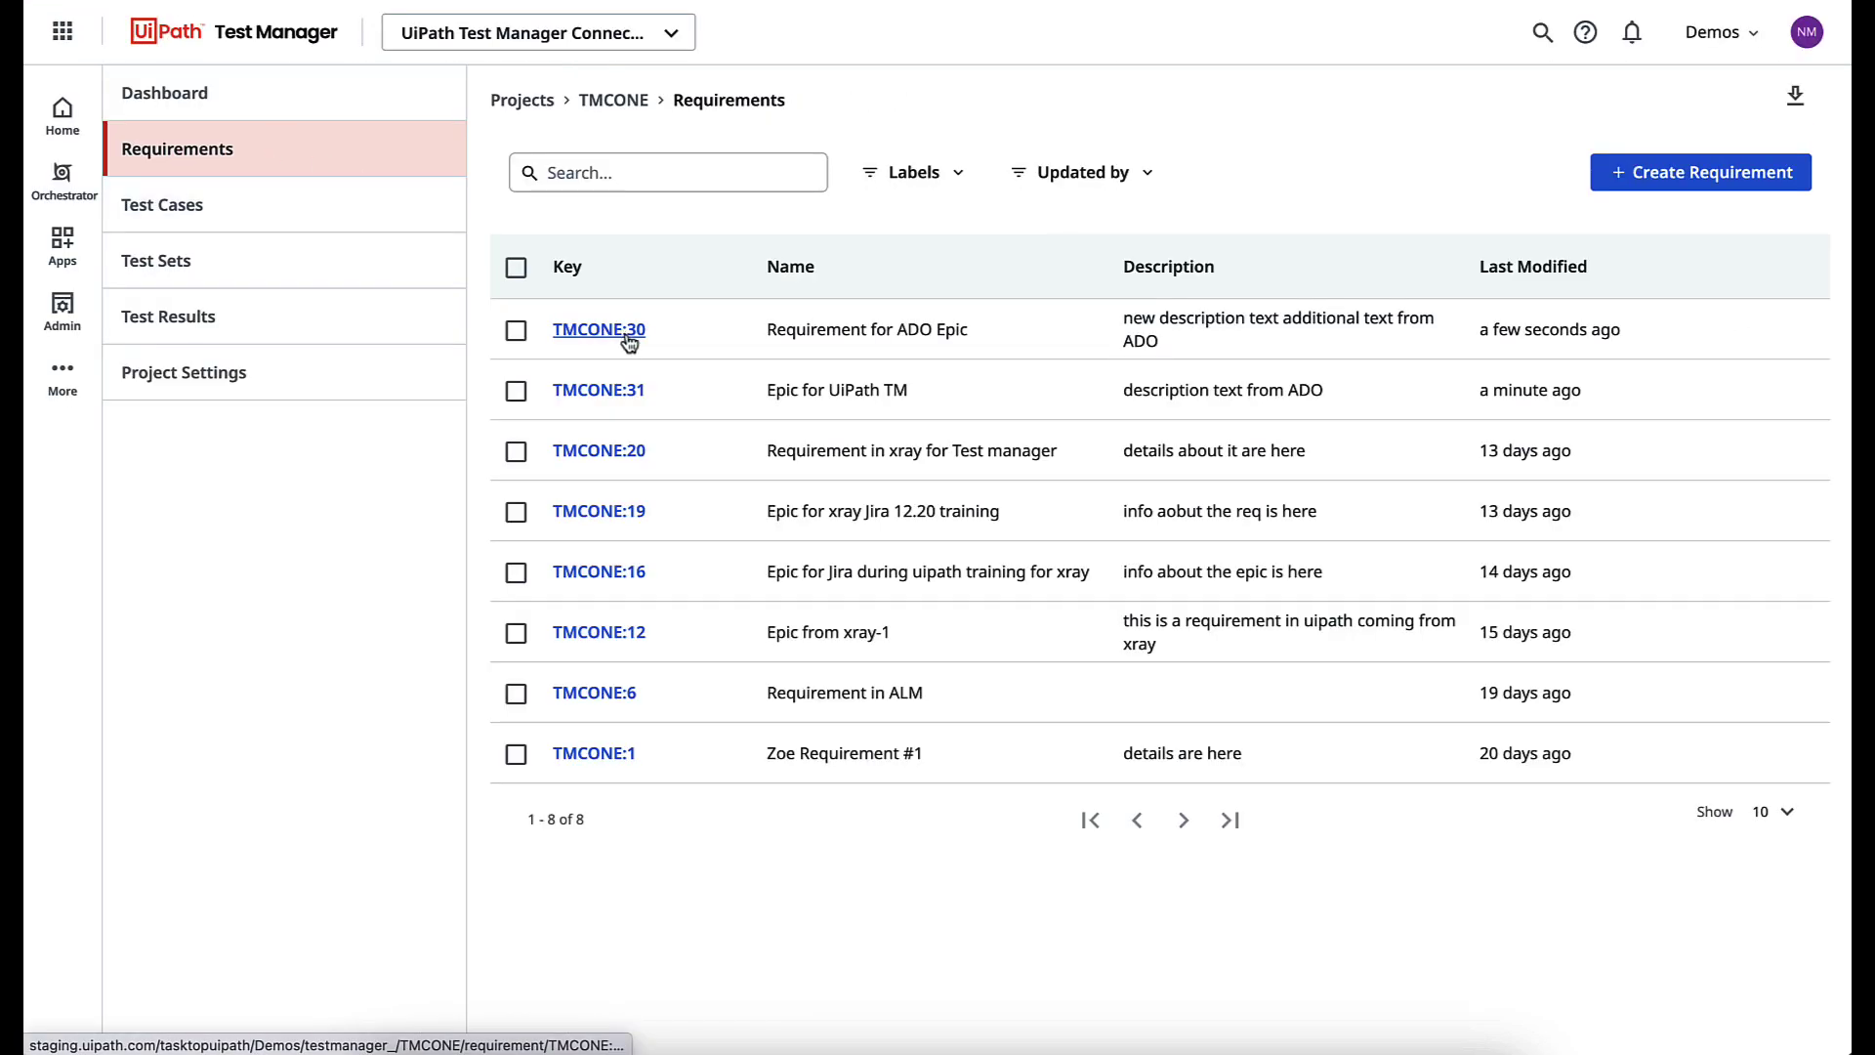
left_click(627, 341)
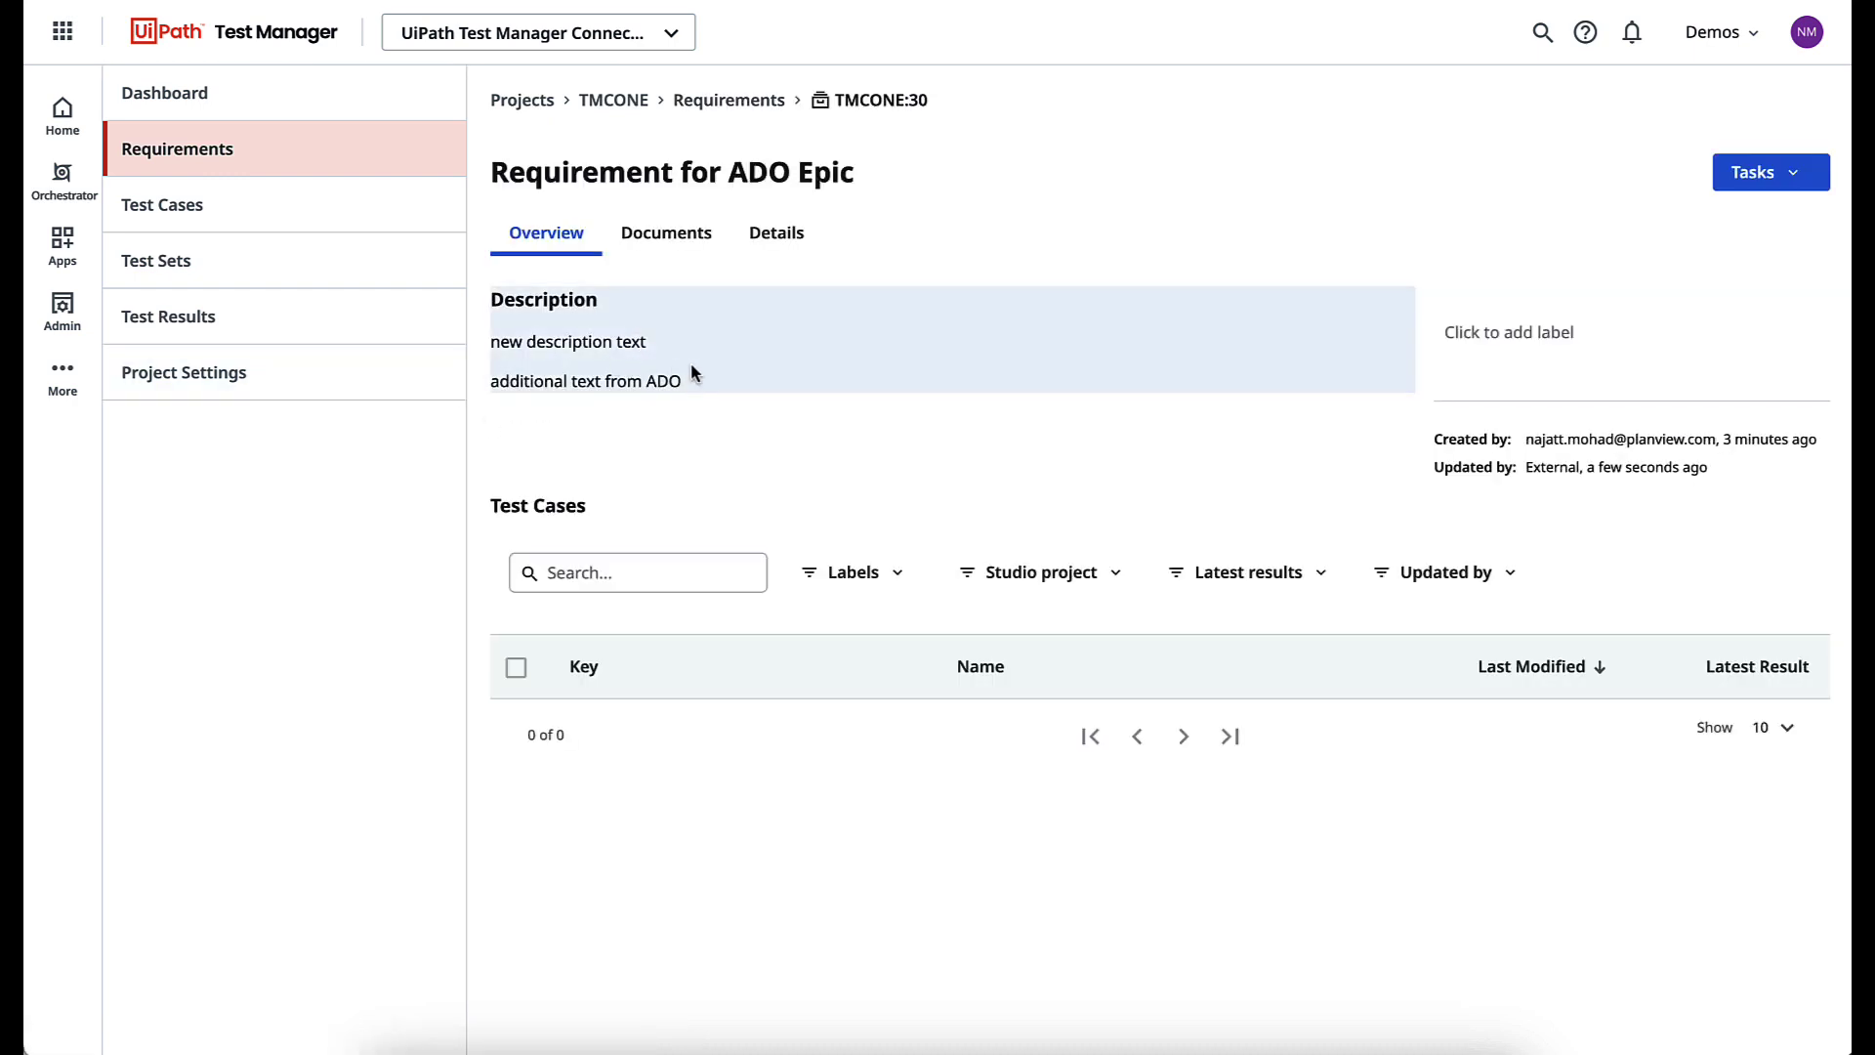
left_click(789, 243)
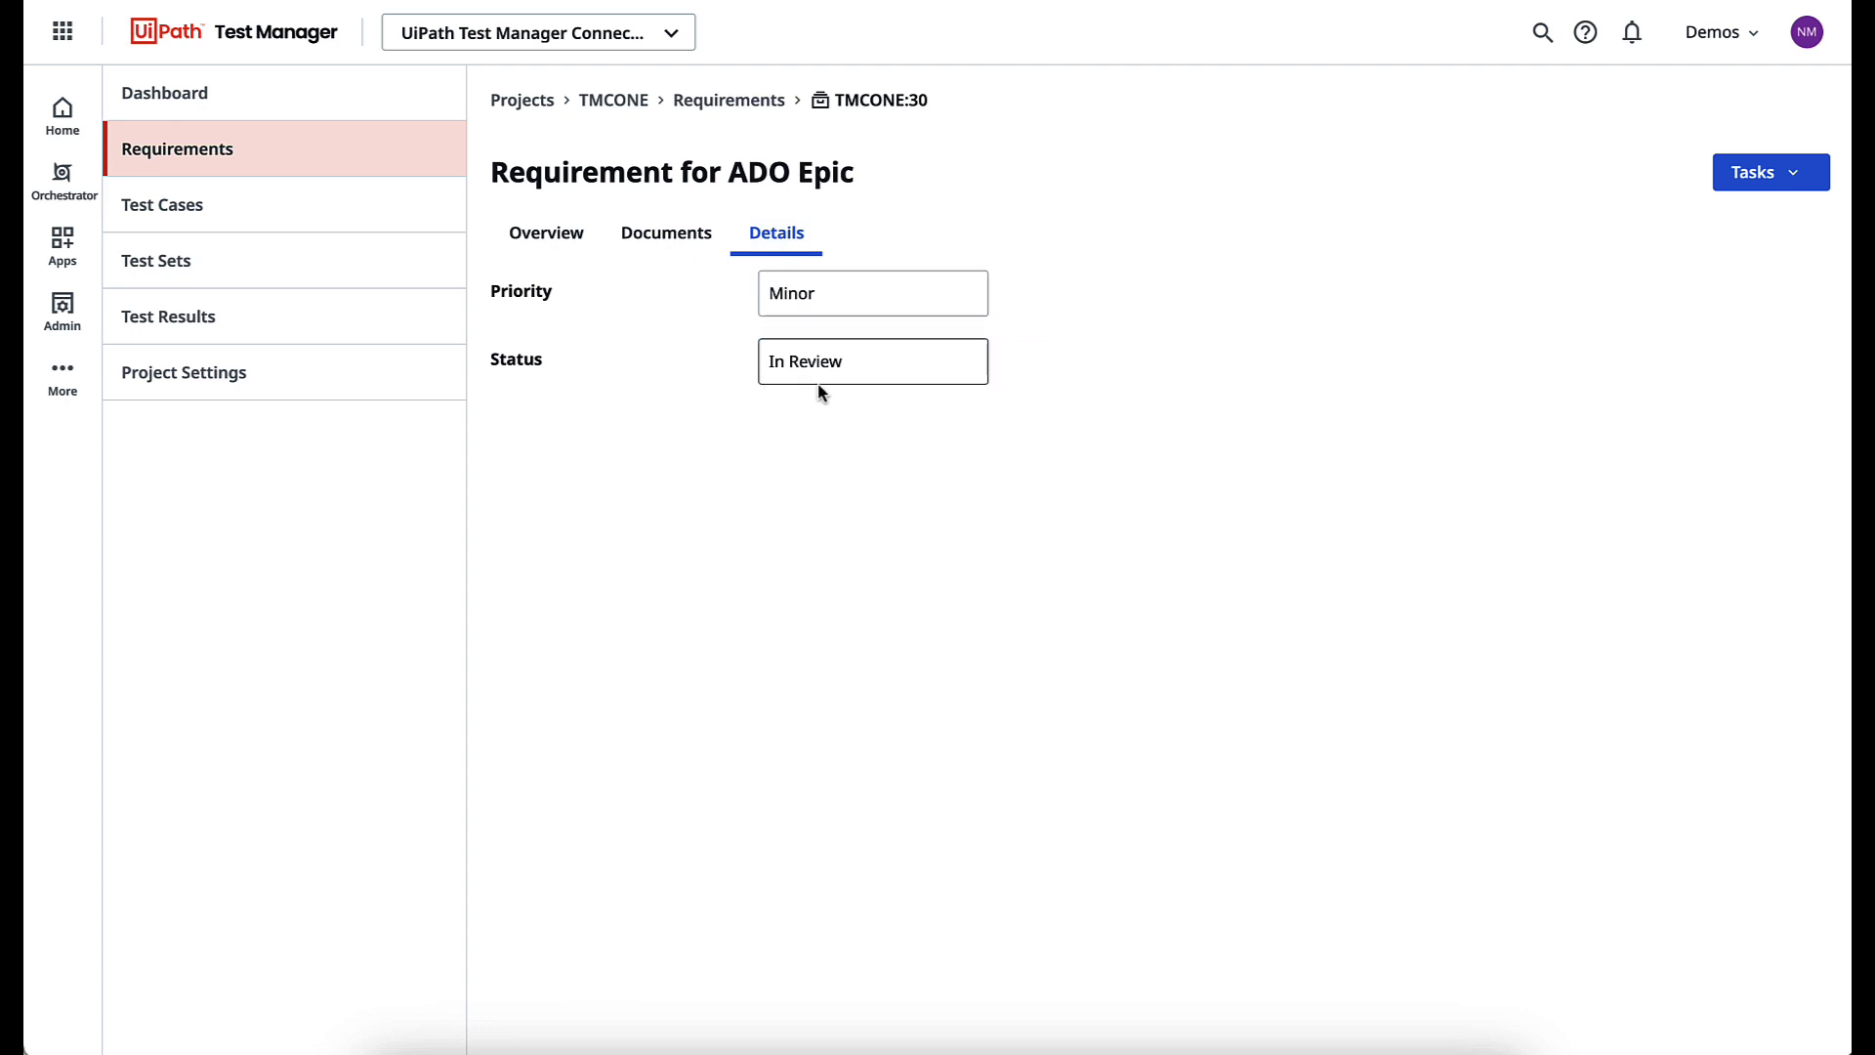
left_click(546, 239)
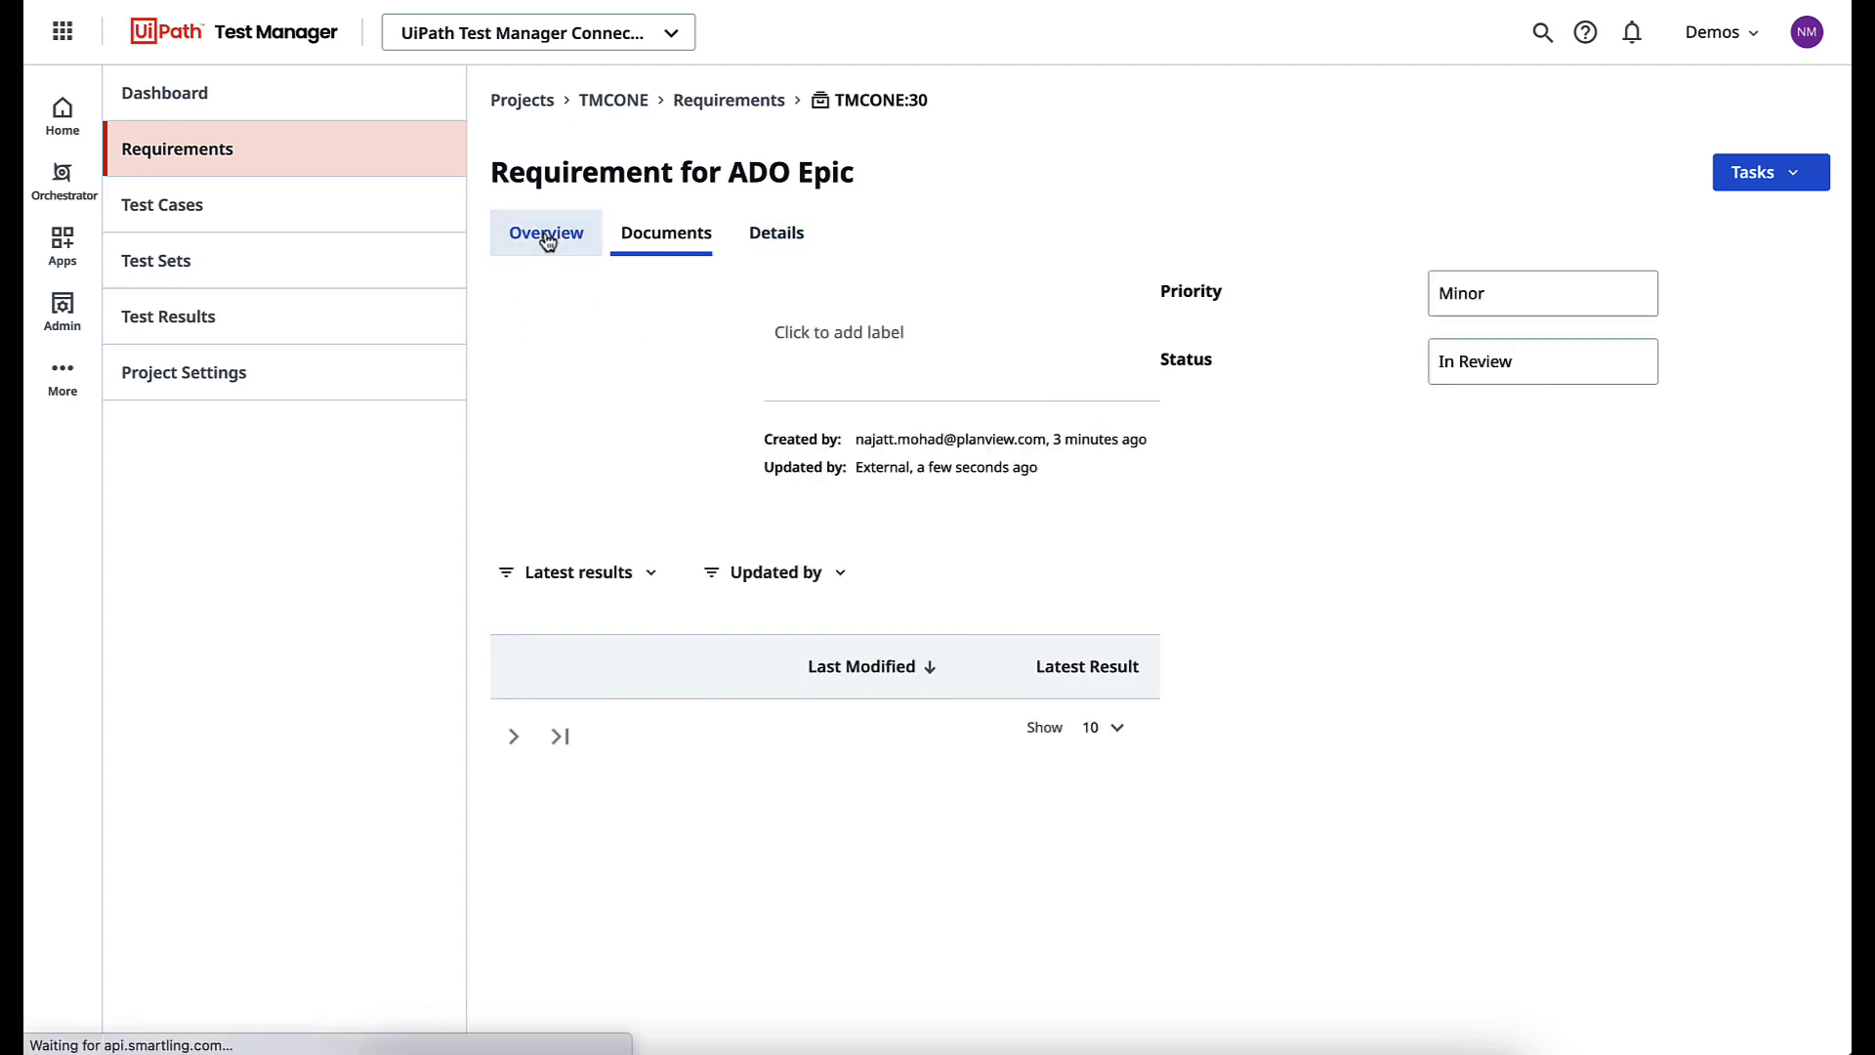
left_click(414, 160)
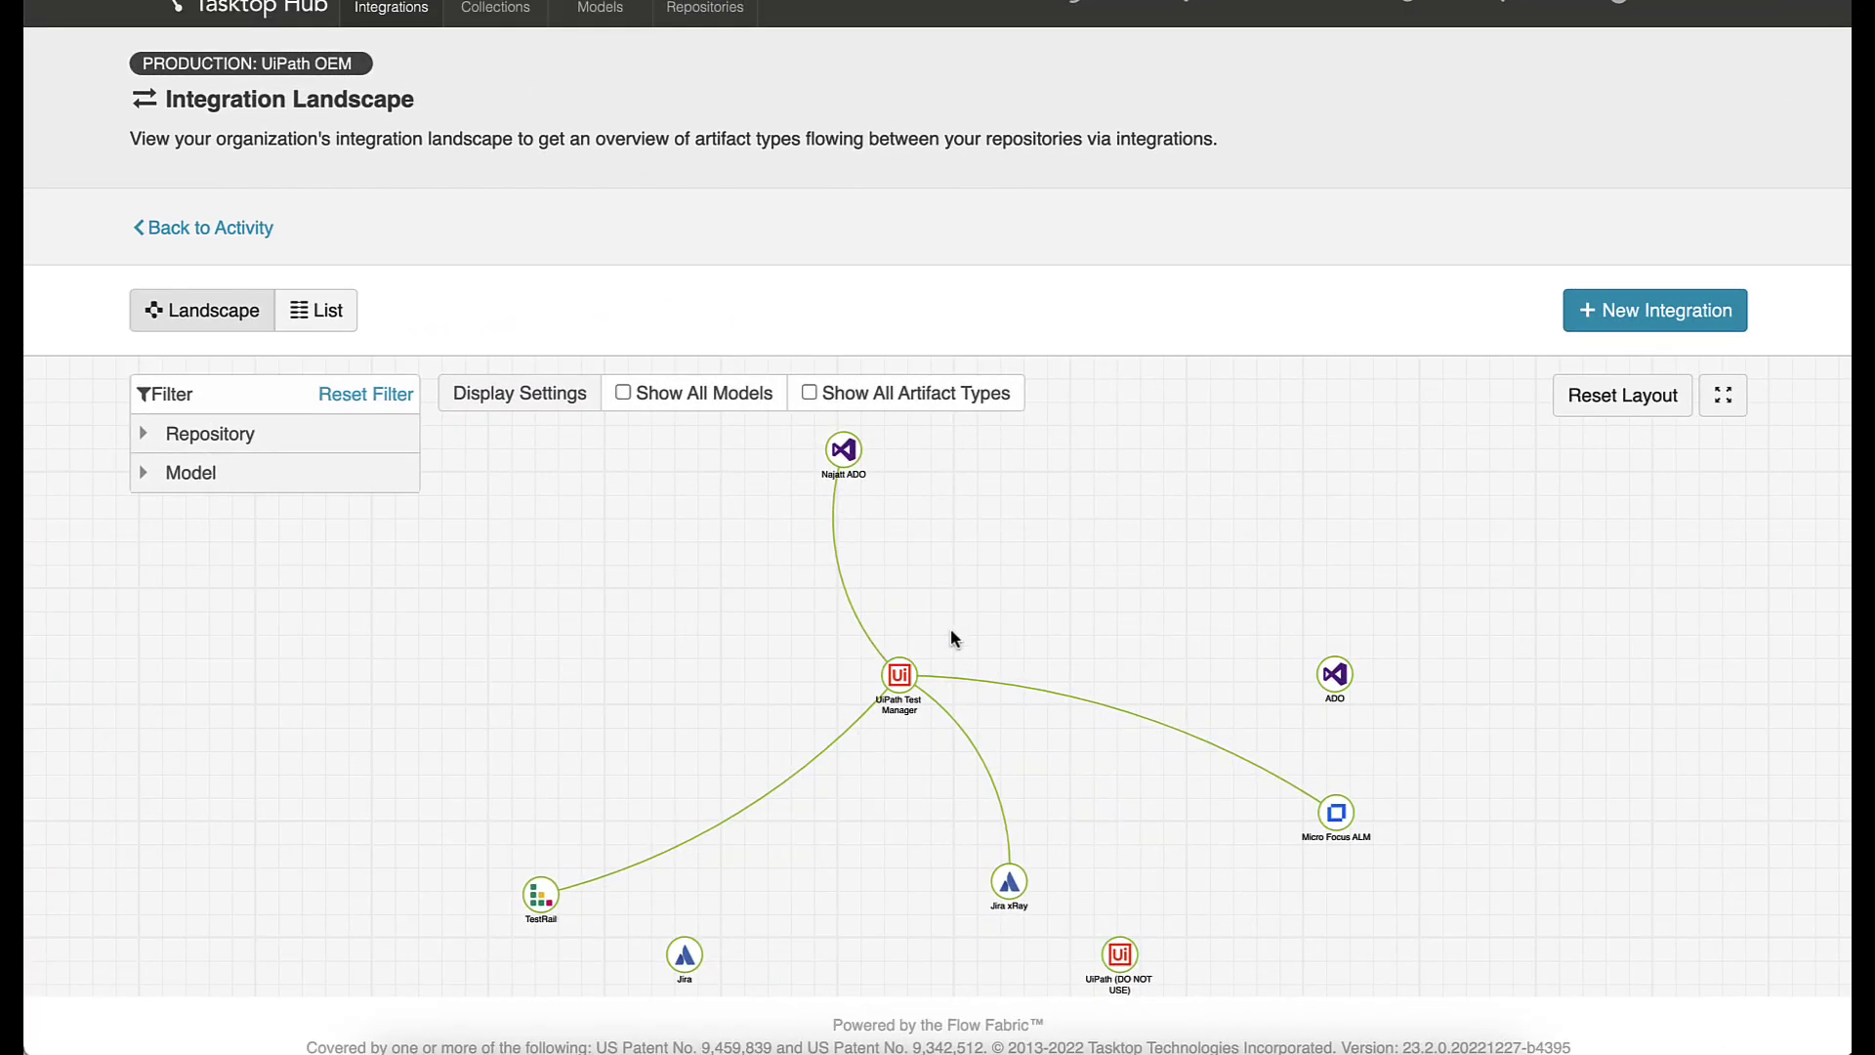
- Toggle Show All Artifact Types on and off in the Integration Landscape
left_click(809, 393)
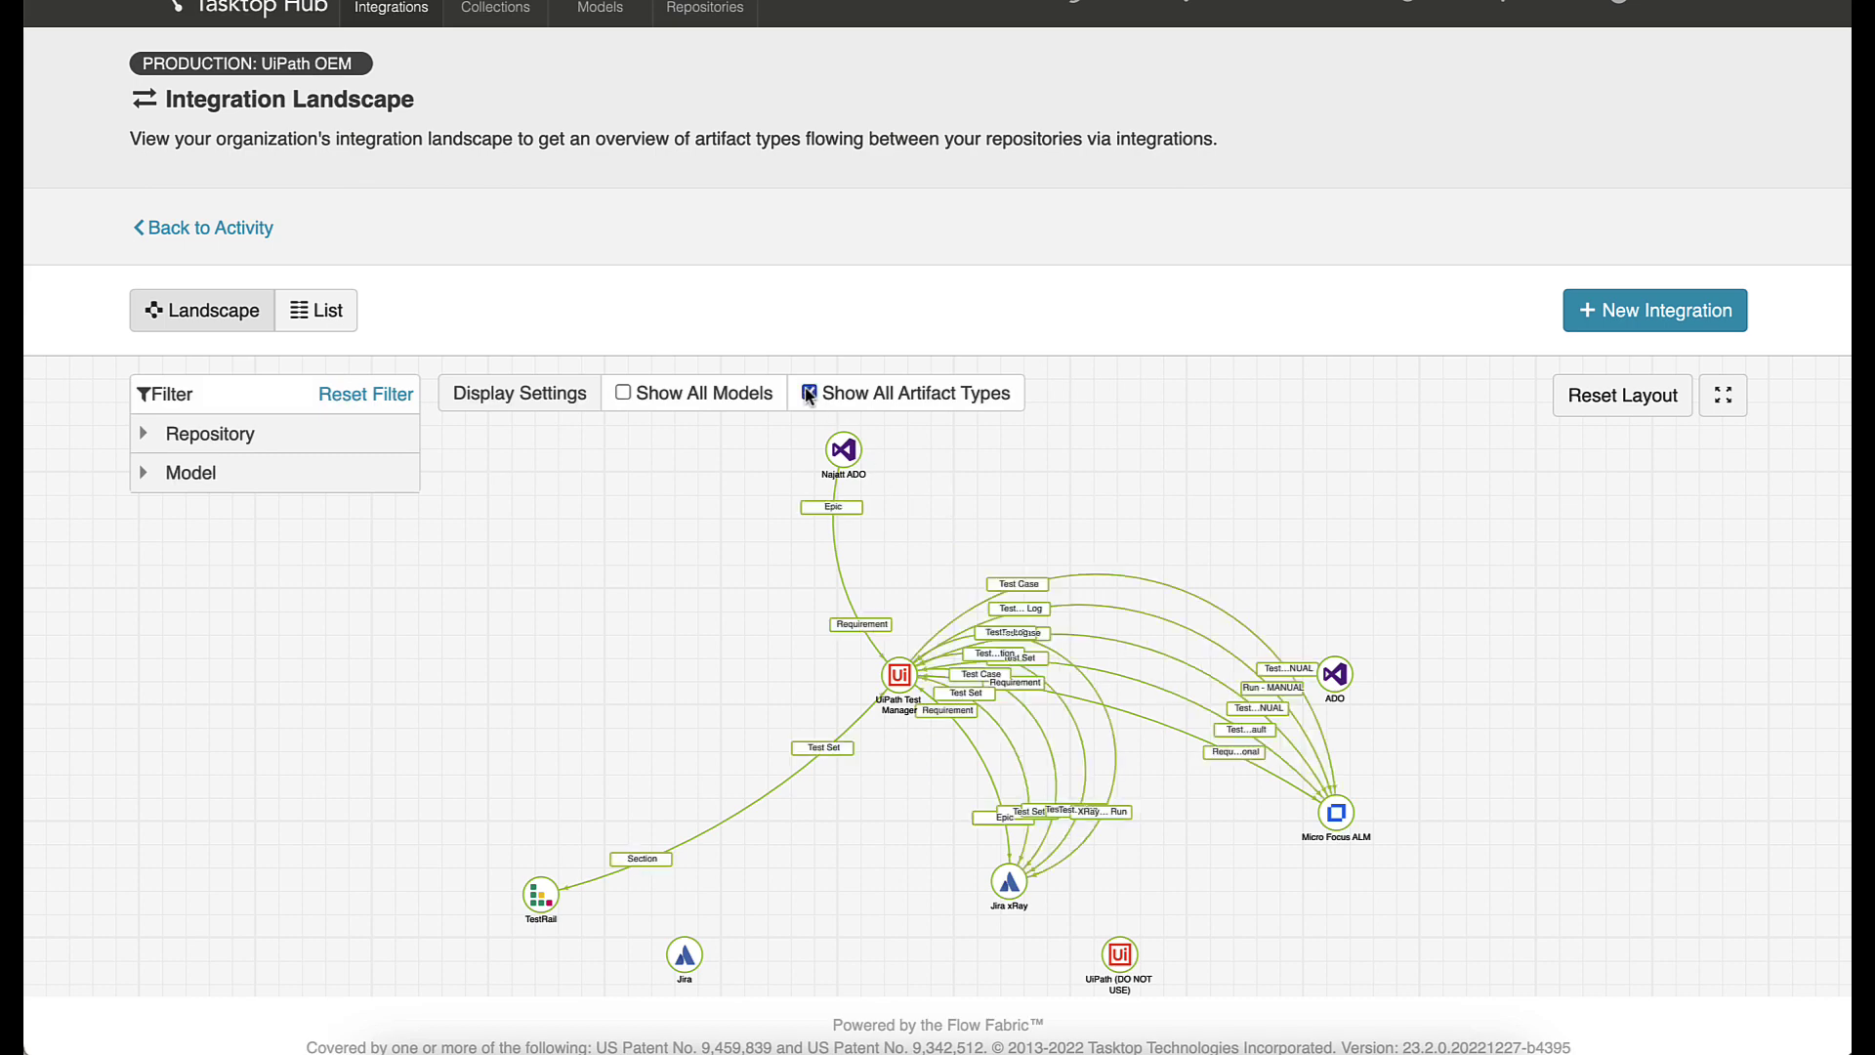
left_click(809, 394)
scroll(674, 298, "up", 1)
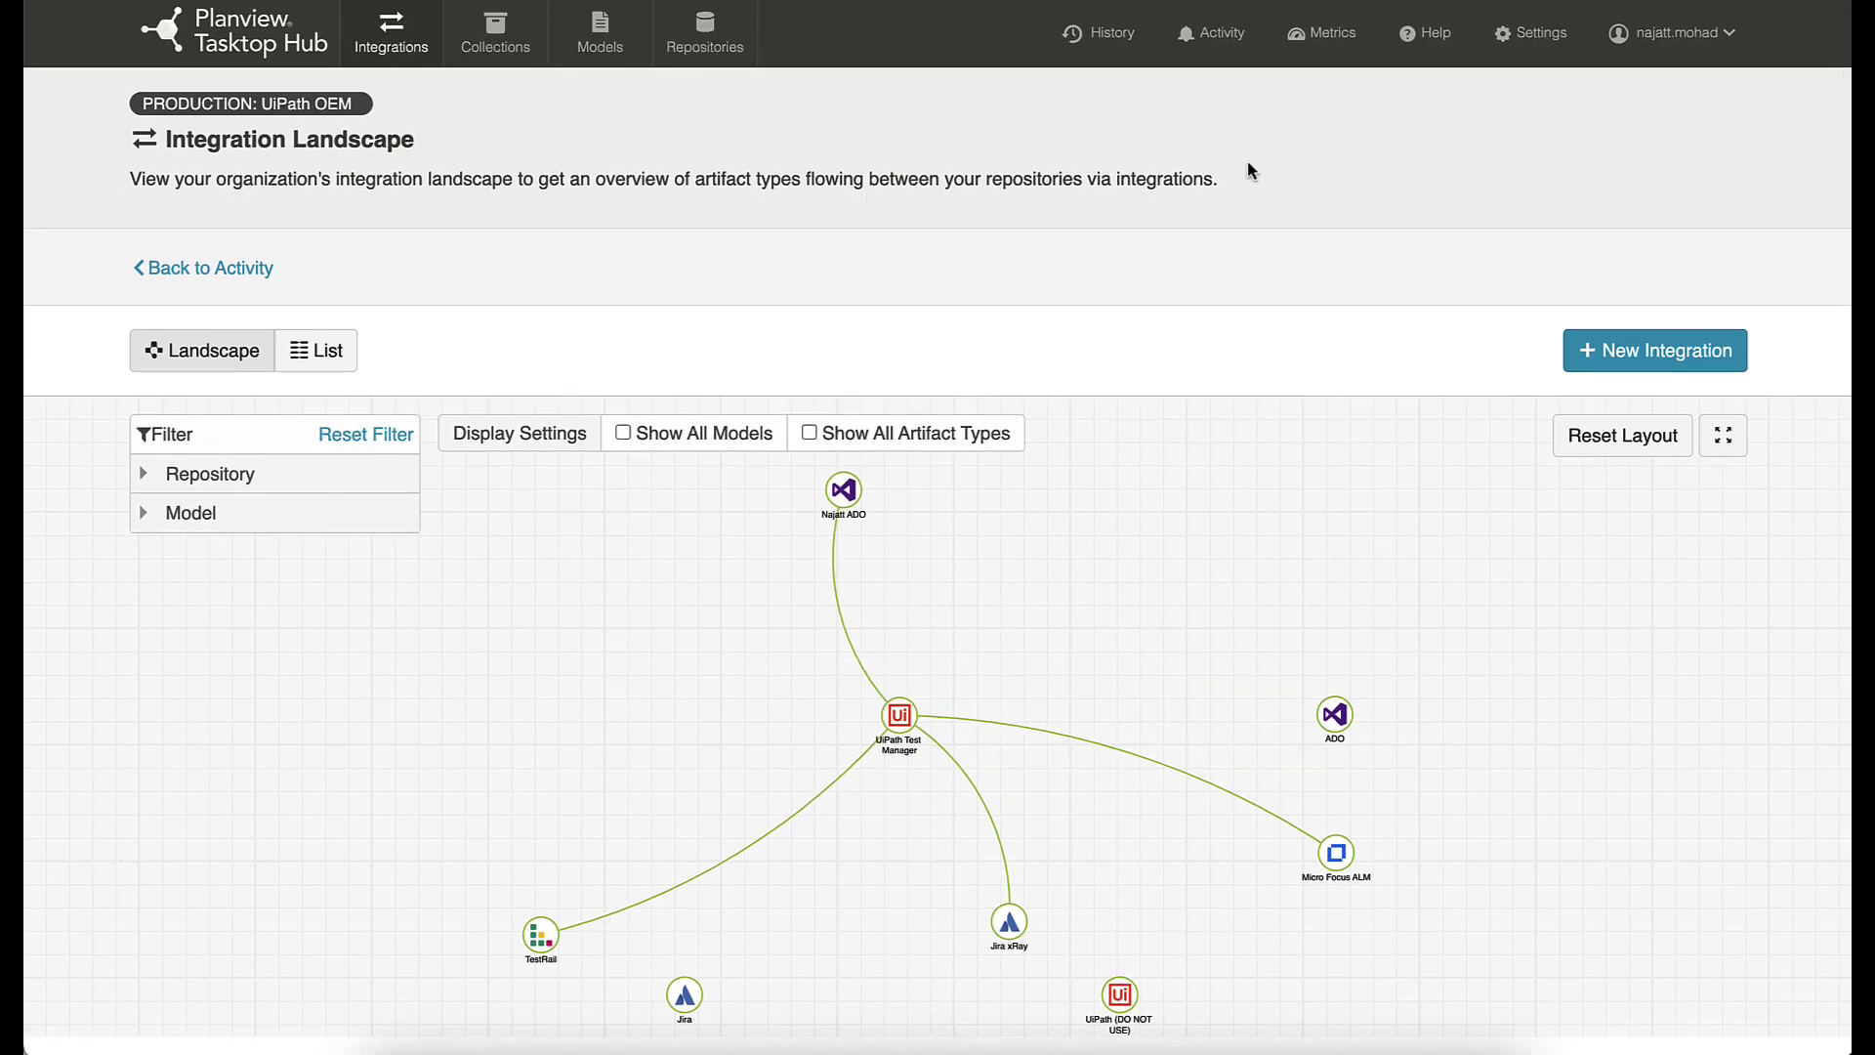
- Review failed and completed activities, expand TMCONE:30's field changes, then view Metrics
left_click(1211, 33)
left_click(1296, 423)
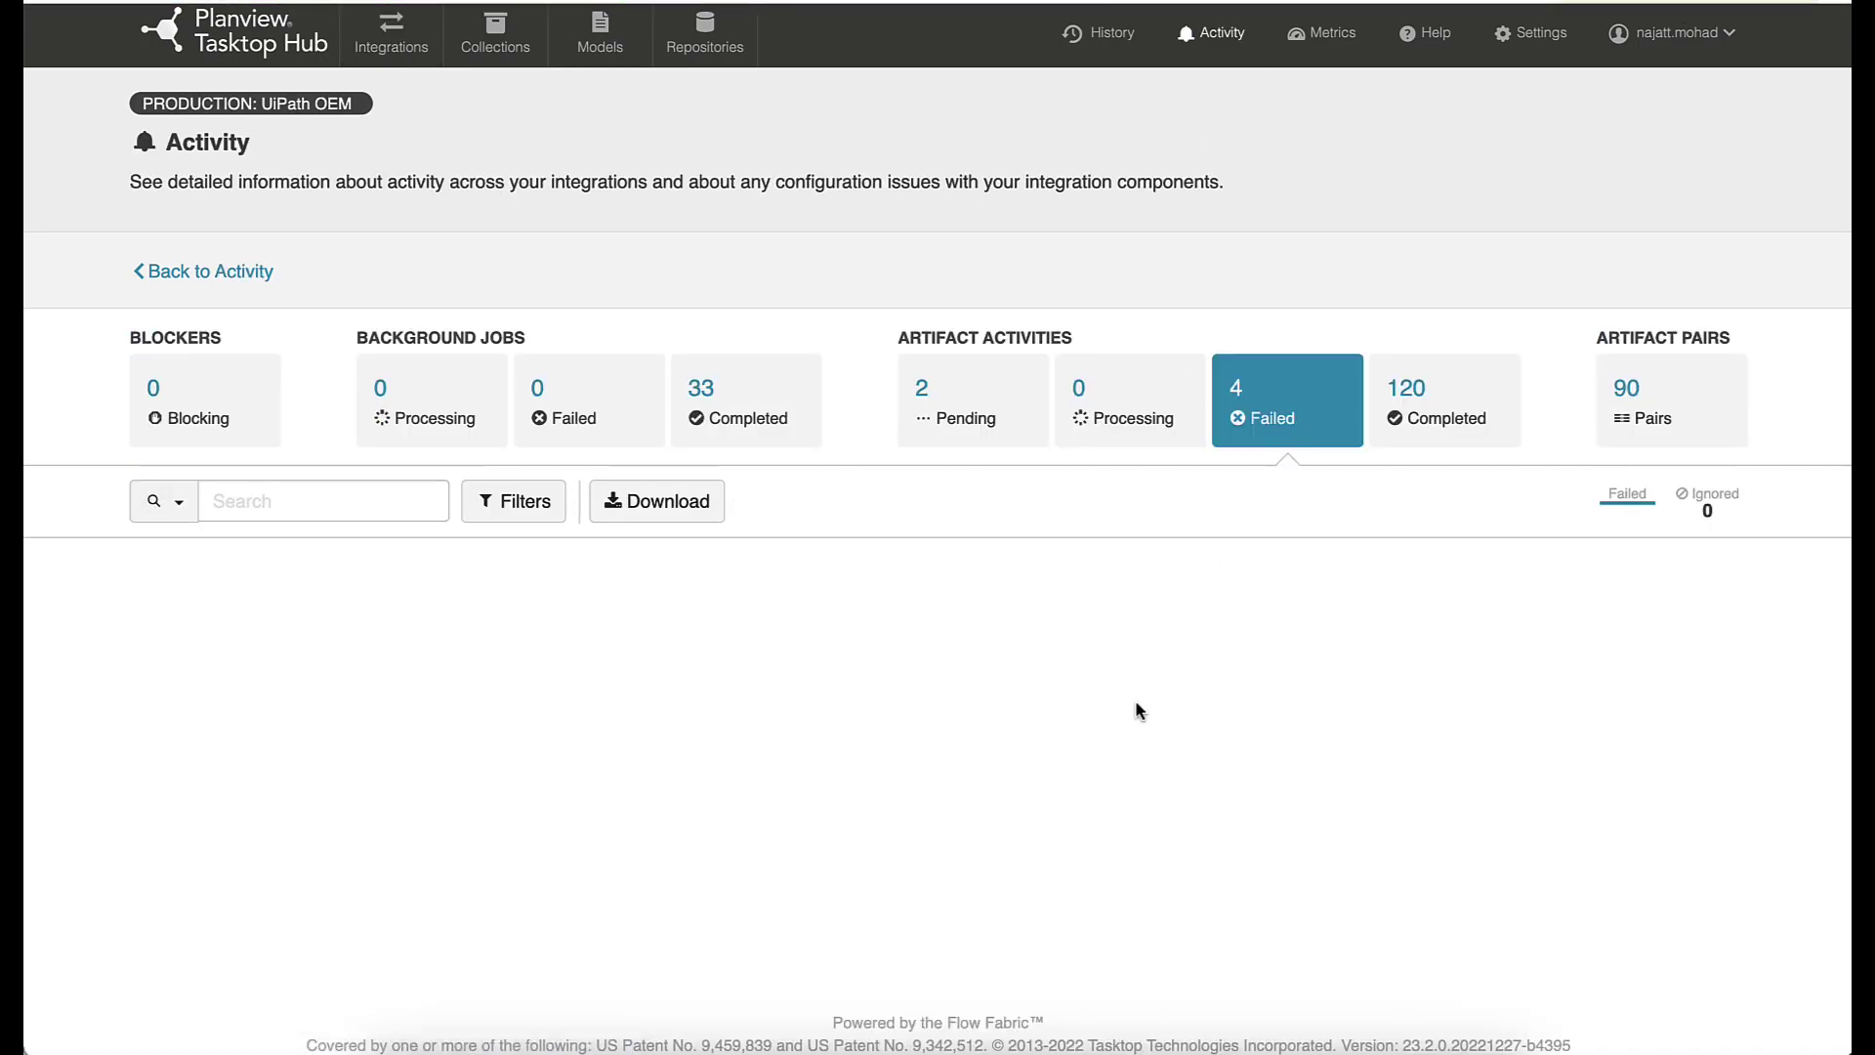
scroll(1136, 711, "down", 3)
scroll(1135, 710, "down", 5)
scroll(1136, 710, "down", 5)
scroll(1140, 712, "down", 5)
scroll(1140, 713, "up", 5)
scroll(1189, 649, "up", 5)
left_click(1444, 401)
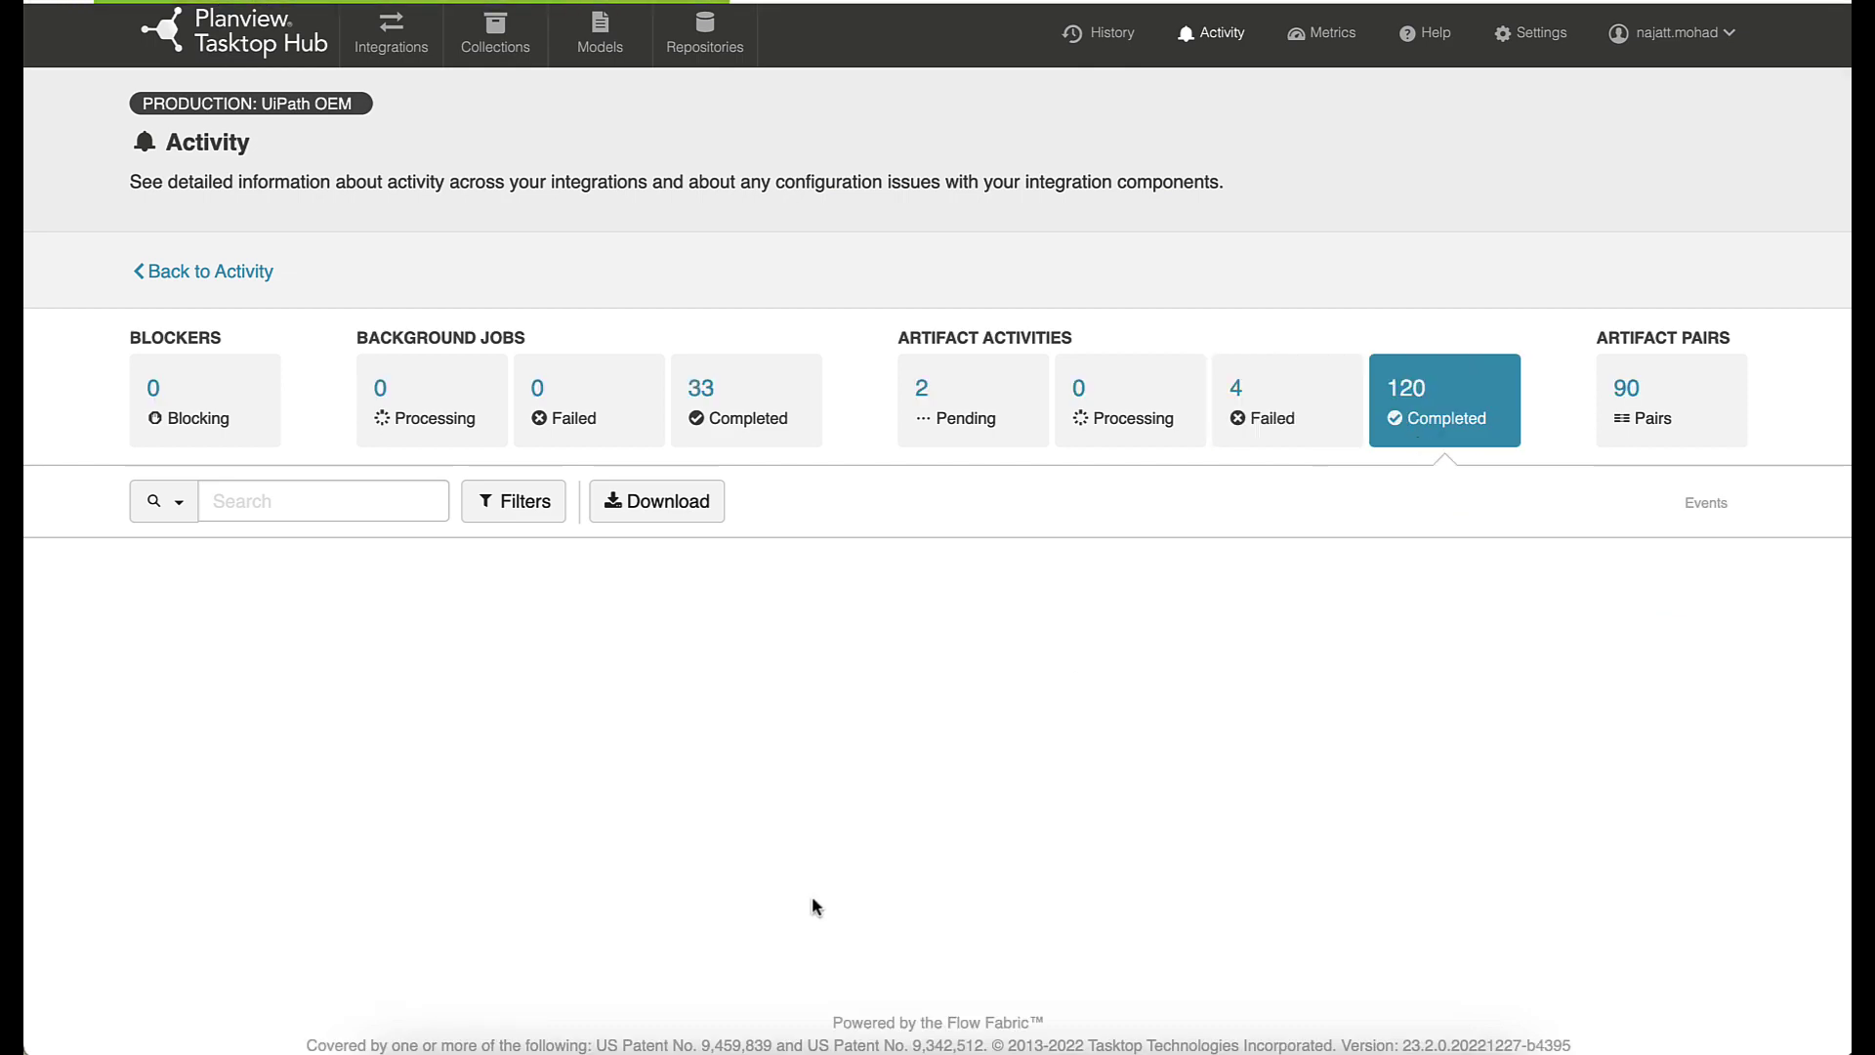
scroll(812, 901, "down", 2)
left_click(466, 689)
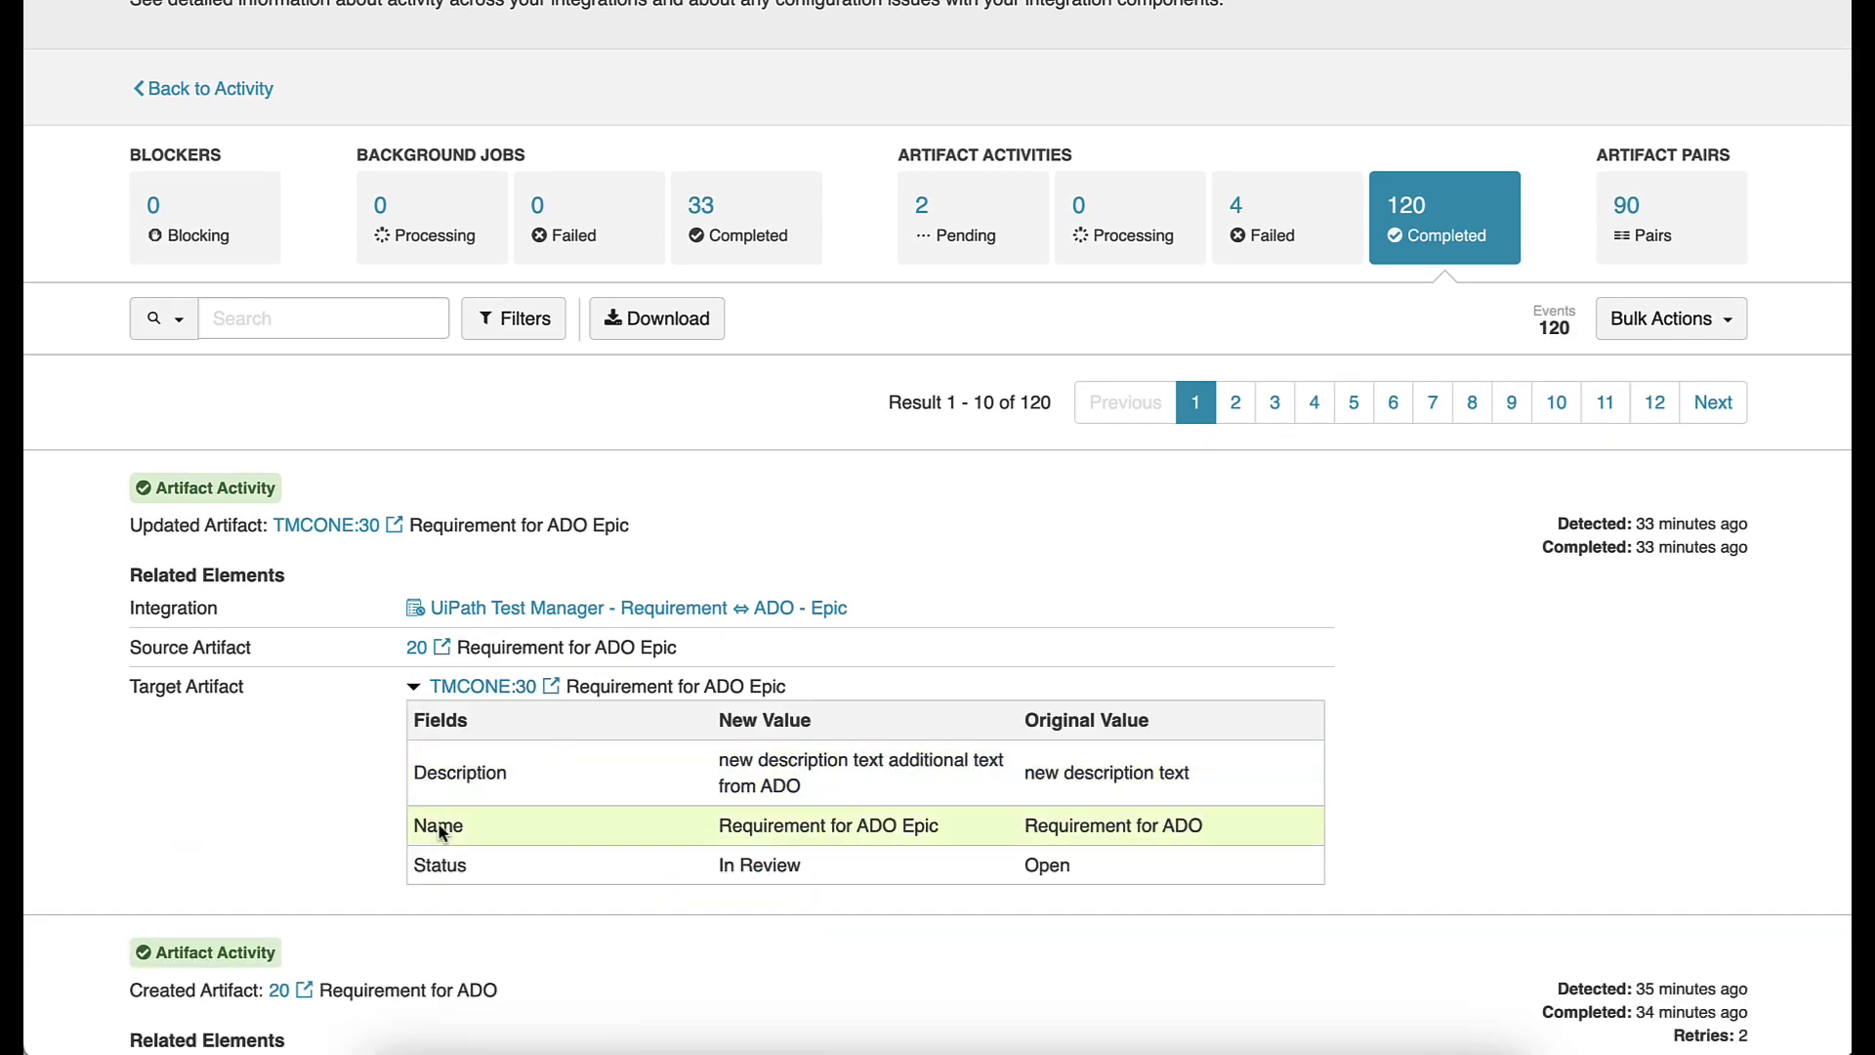
scroll(1121, 488, "up", 2)
left_click(1328, 60)
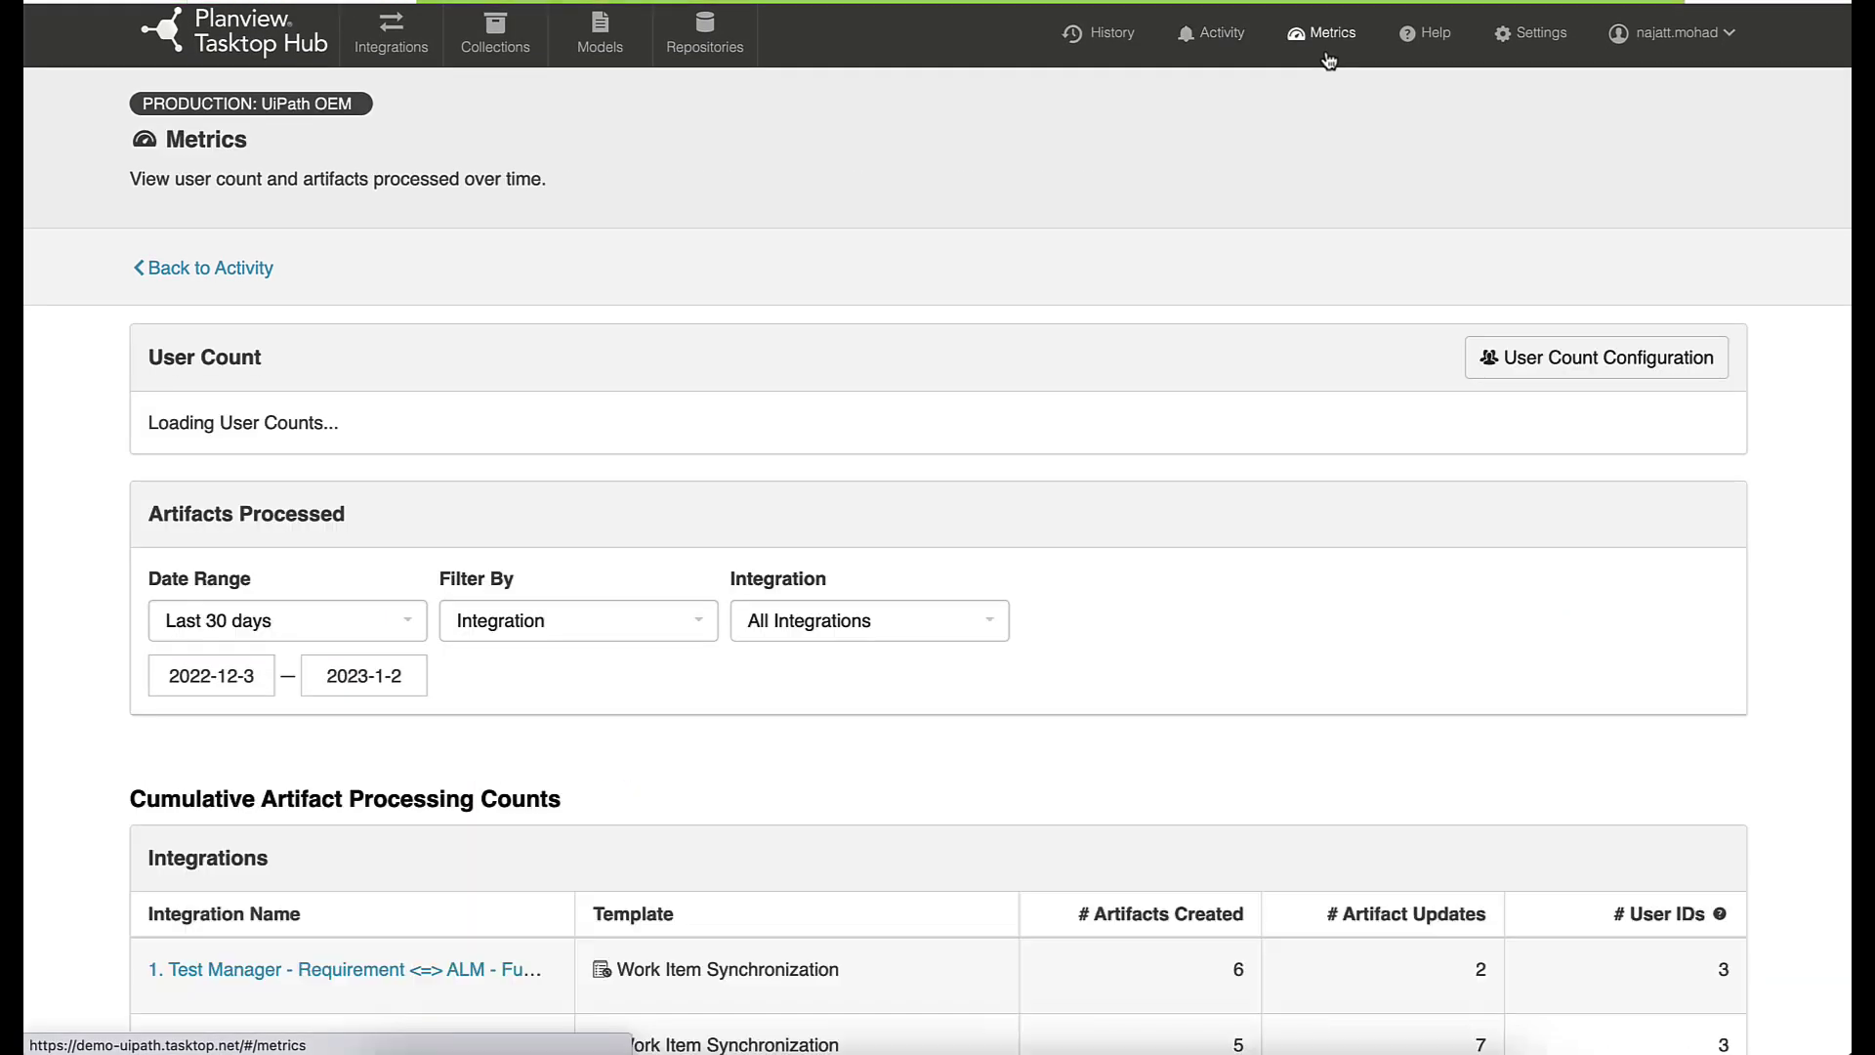
scroll(1072, 586, "down", 1)
scroll(1075, 464, "down", 3)
scroll(1071, 583, "down", 4)
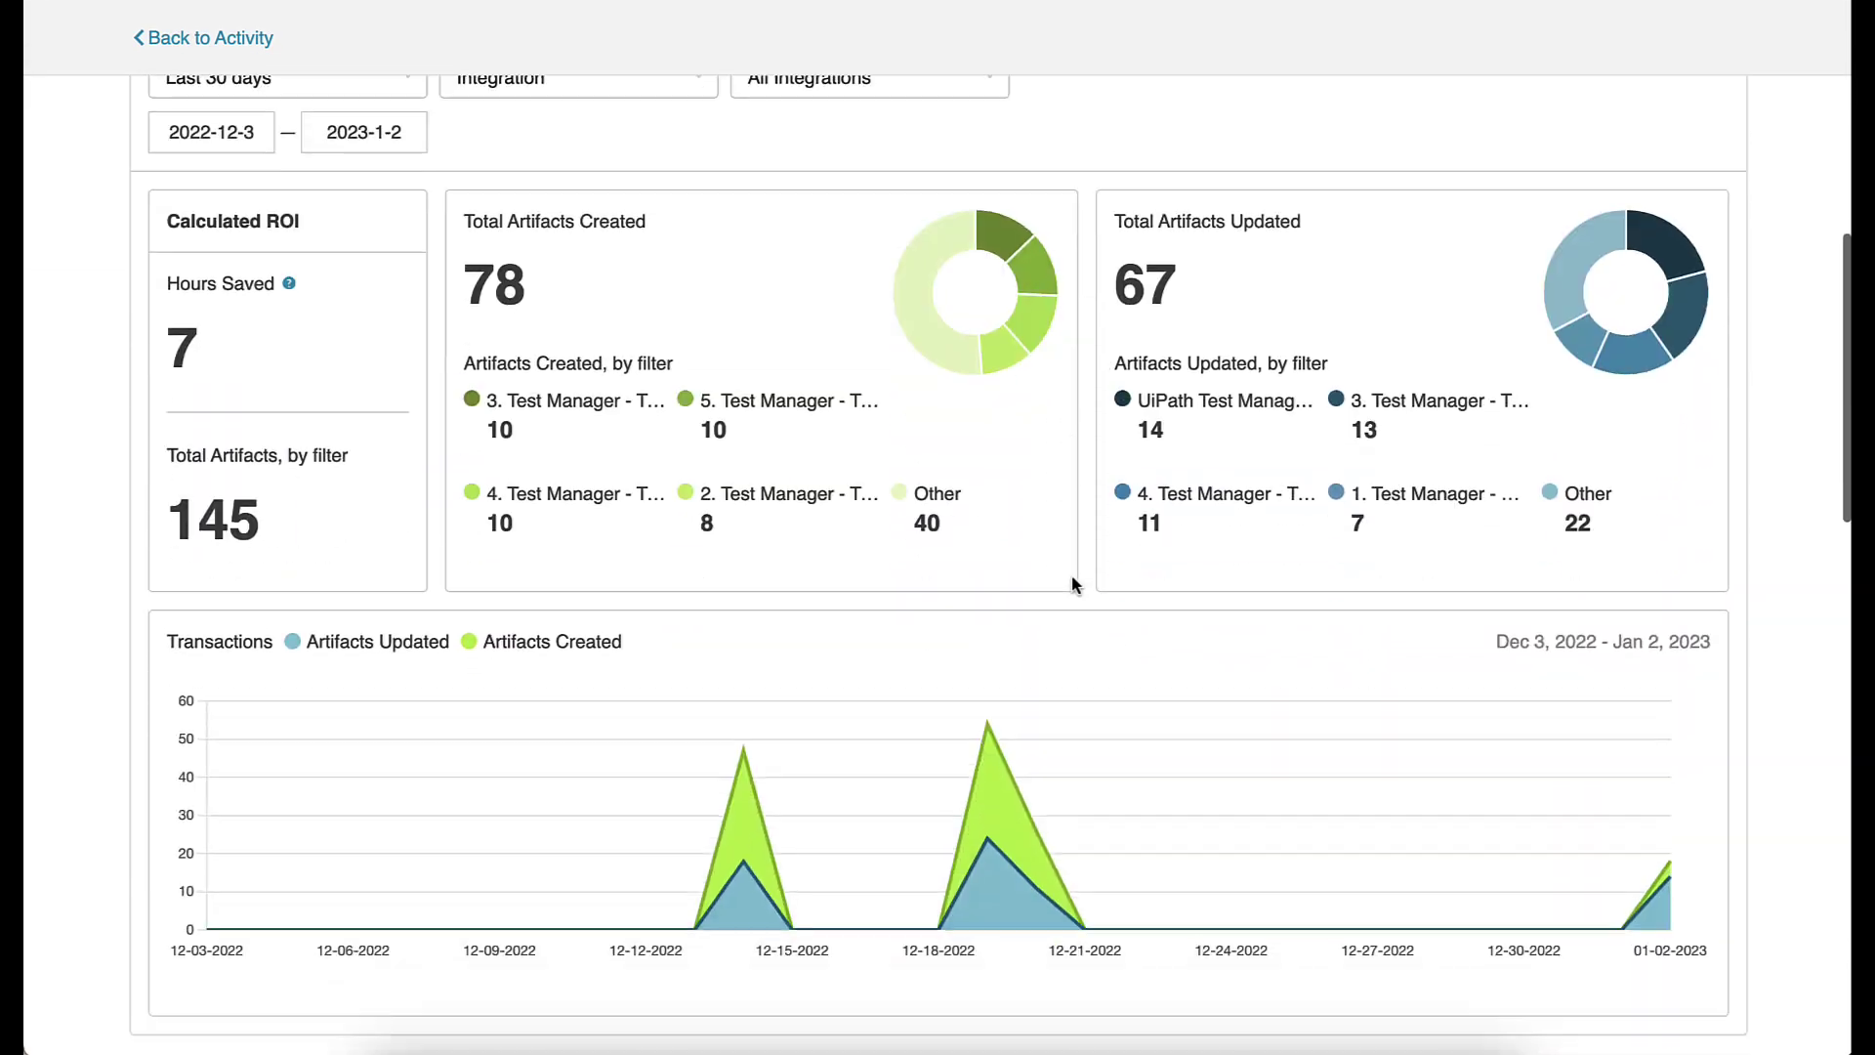
scroll(1072, 584, "down", 2)
scroll(1071, 584, "down", 4)
scroll(1071, 584, "down", 4)
scroll(1072, 585, "down", 3)
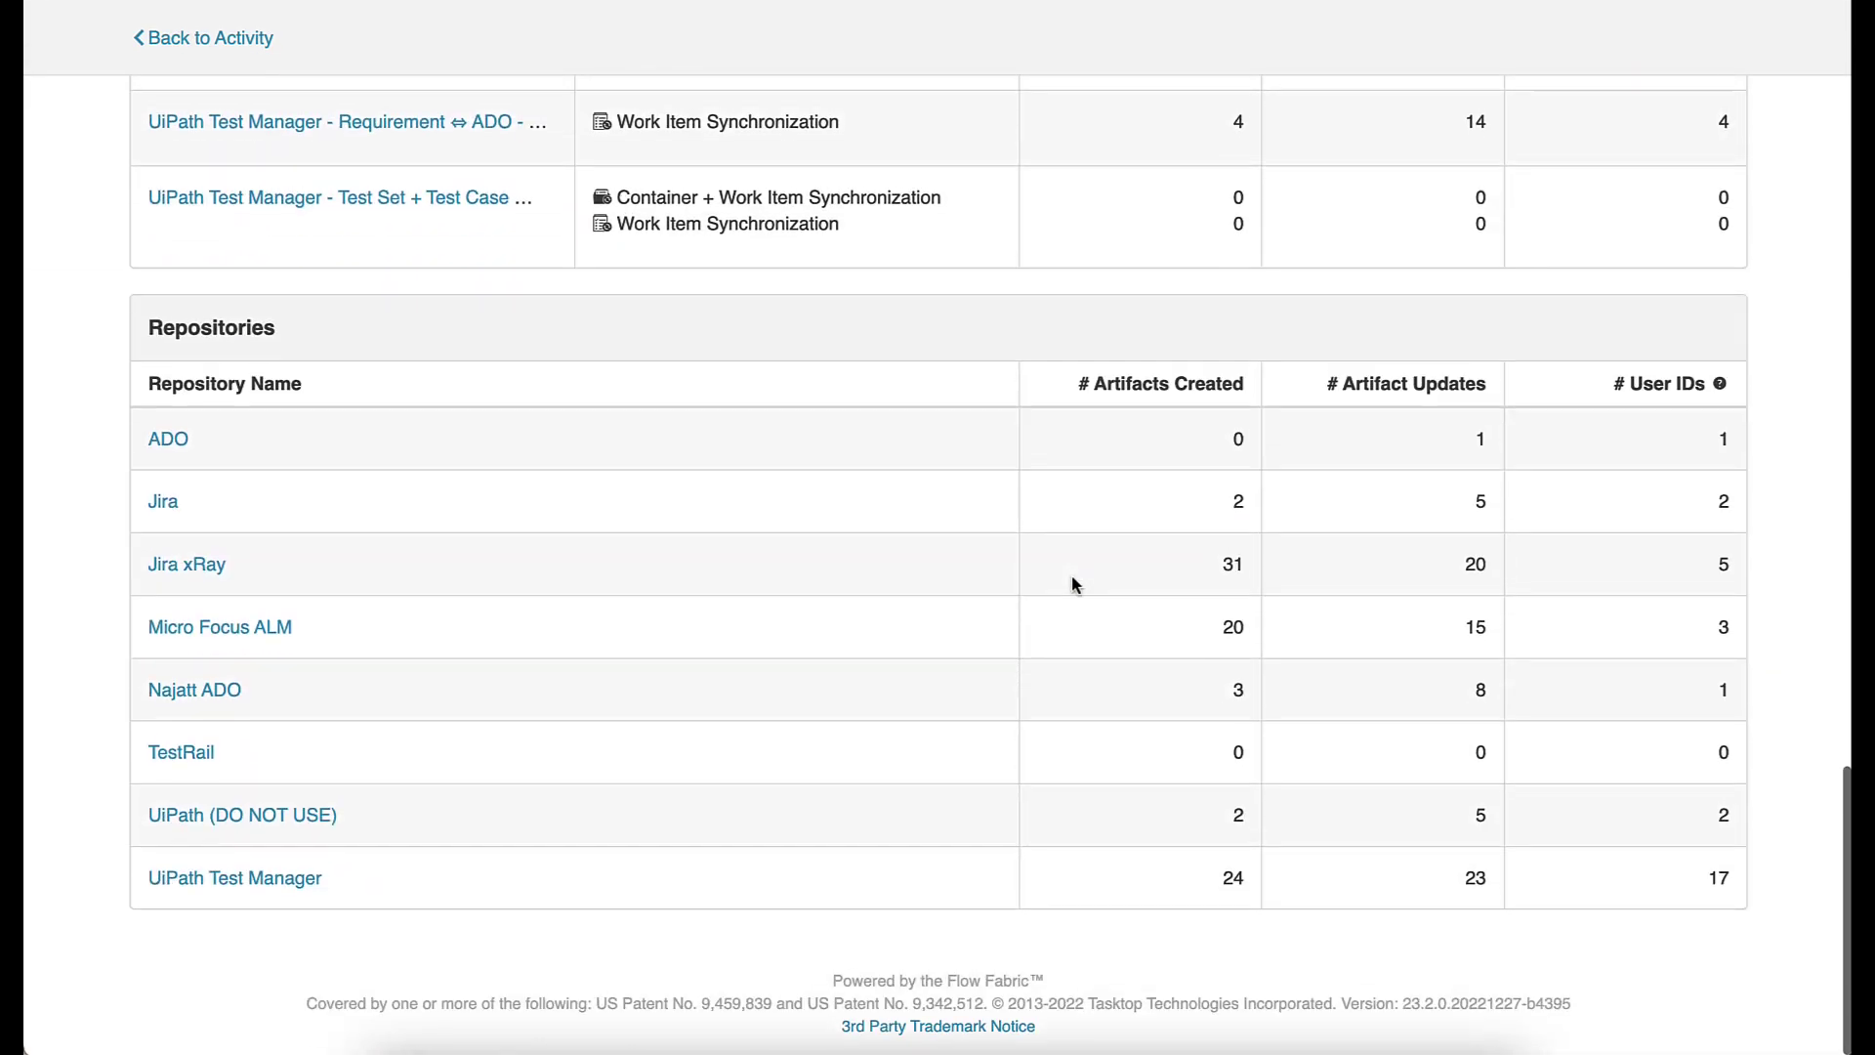
scroll(1072, 584, "up", 10)
scroll(1098, 478, "up", 10)
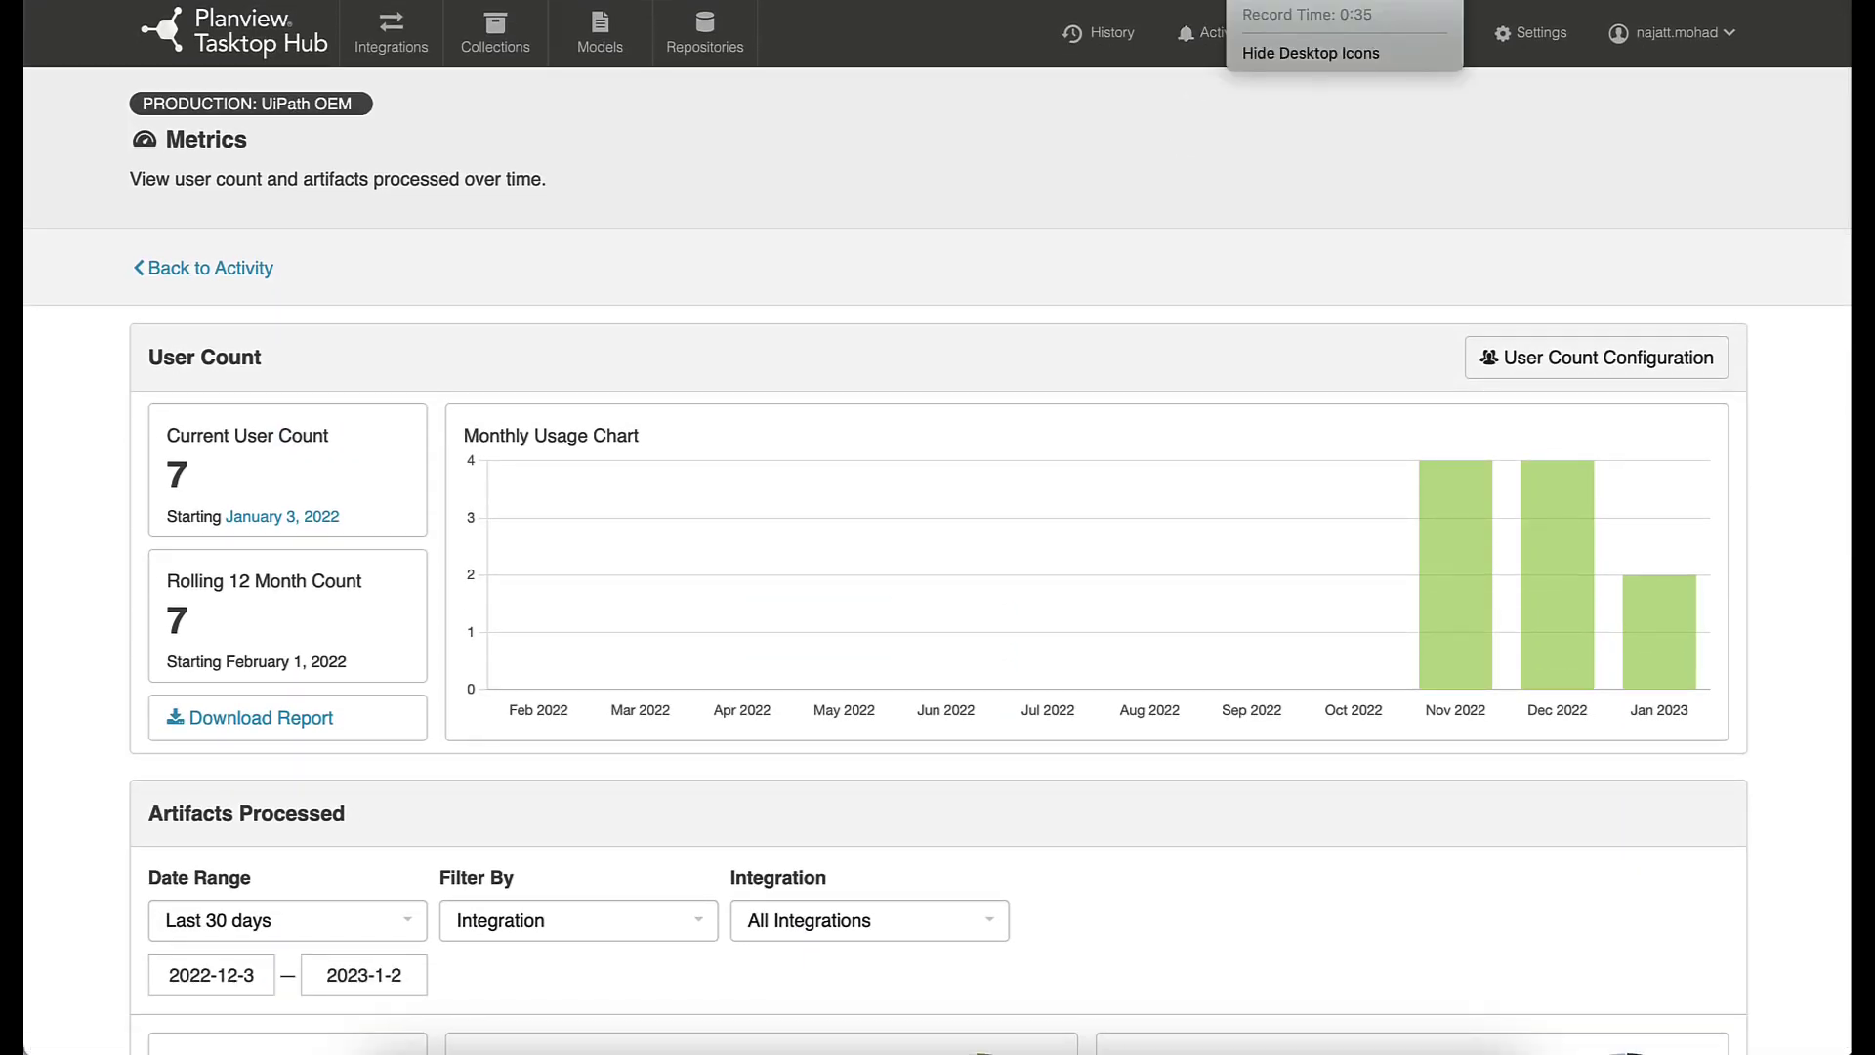